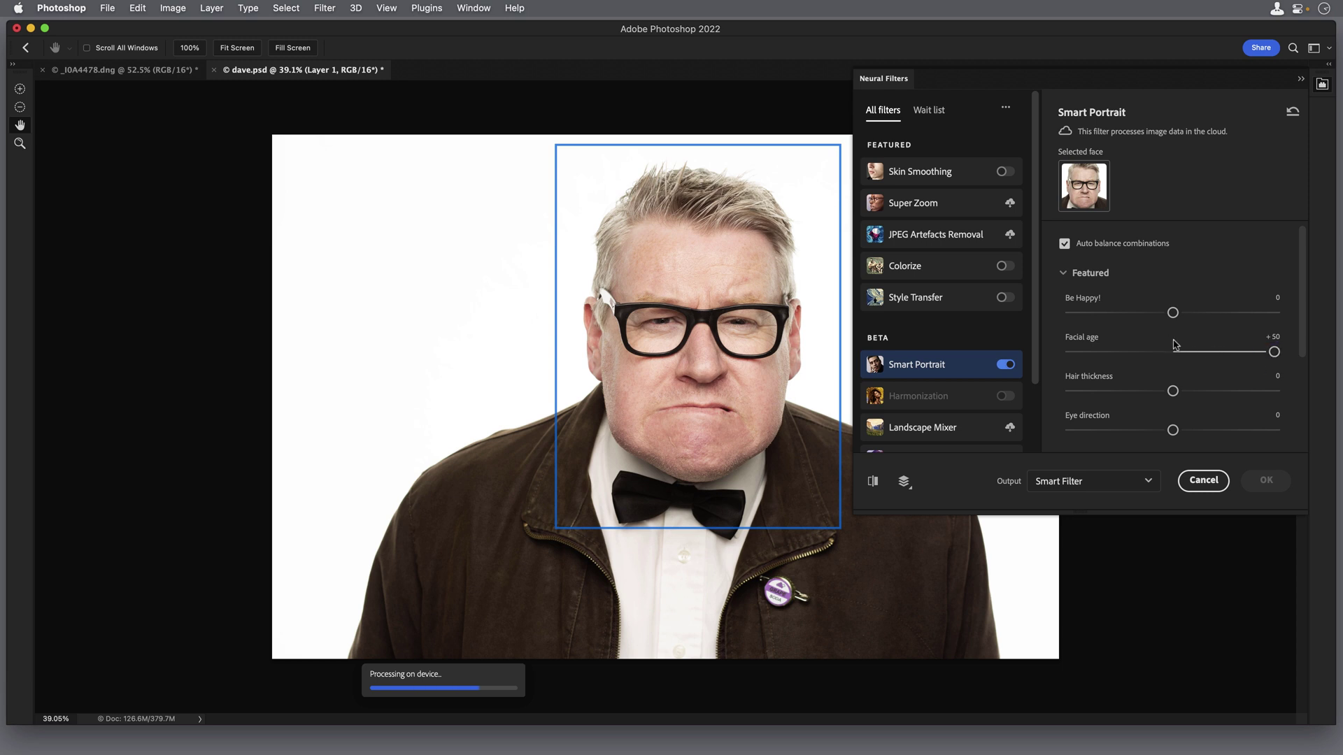
# Apply Smart Portrait with Facial age +50 as a Smart Filter on the dave layer.
pyautogui.click(1200, 482)
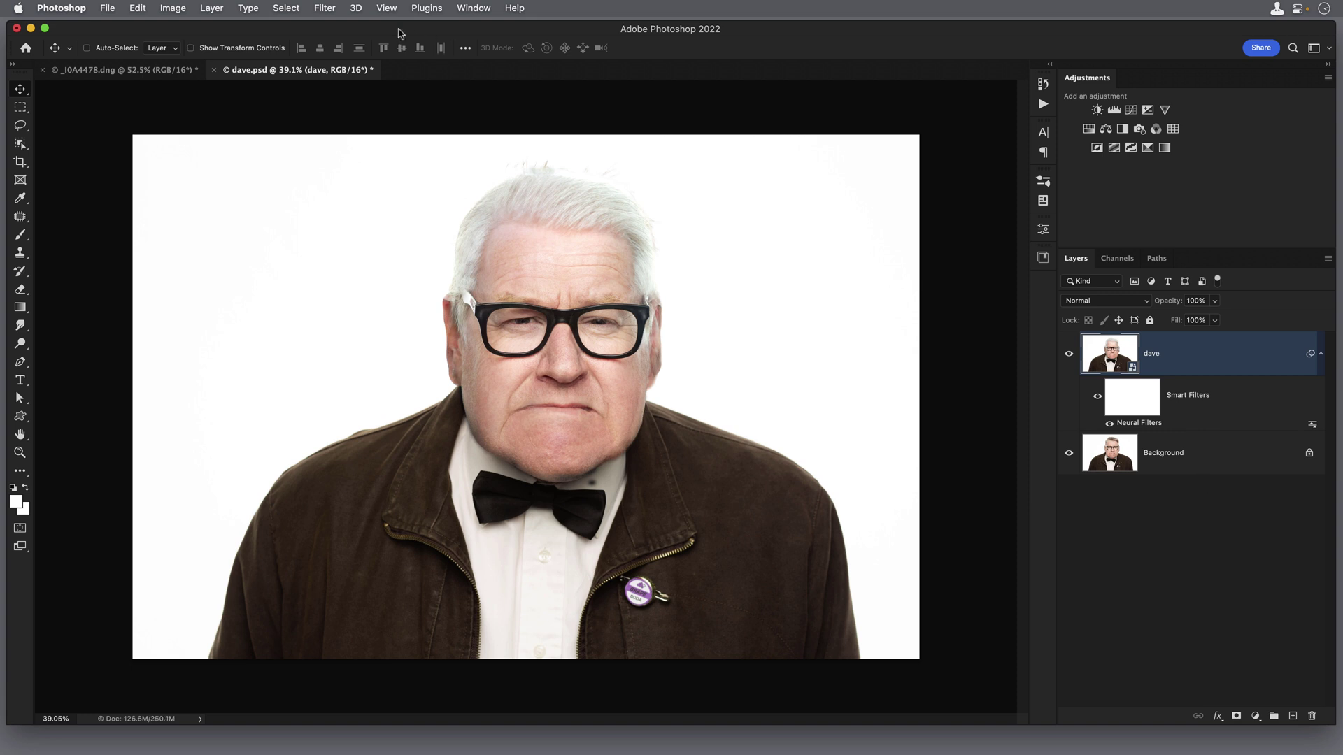
# Add a second Neural Filters pass with Smart Portrait Facial age set to +35.
pyautogui.click(326, 9)
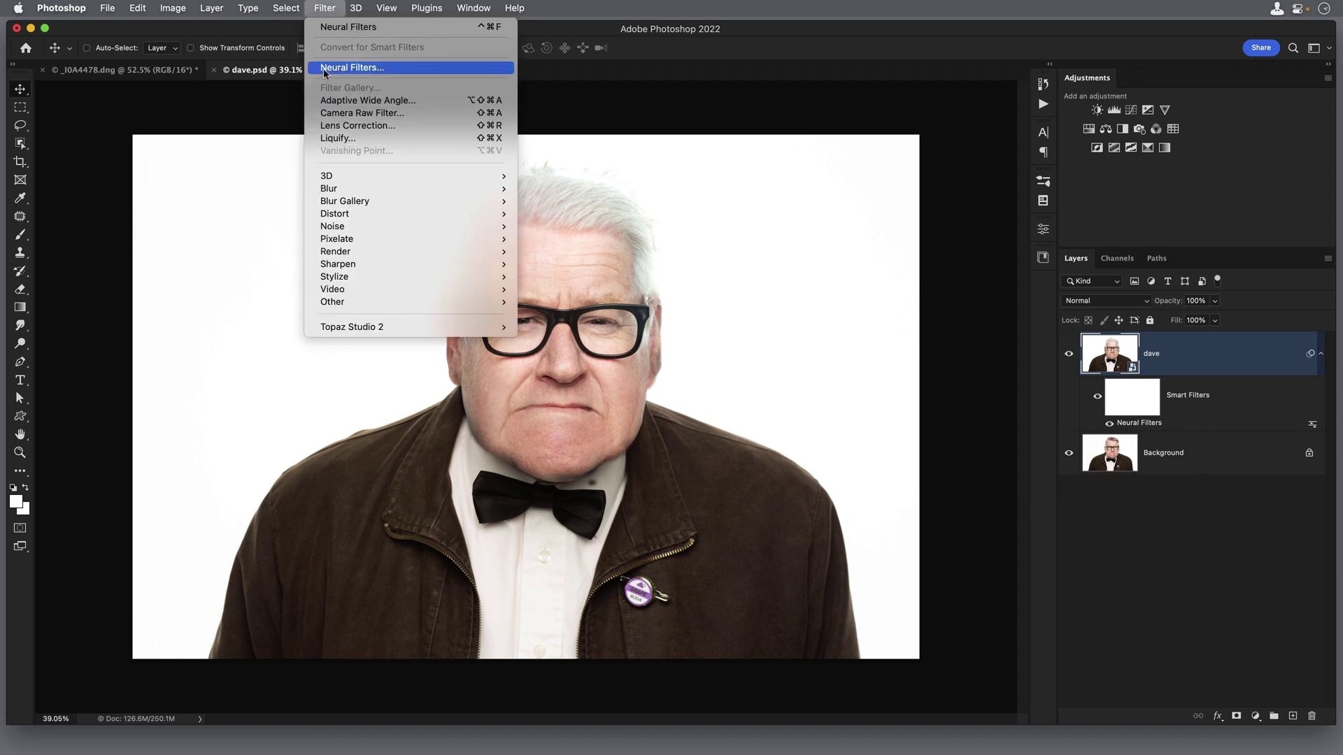
pyautogui.click(379, 67)
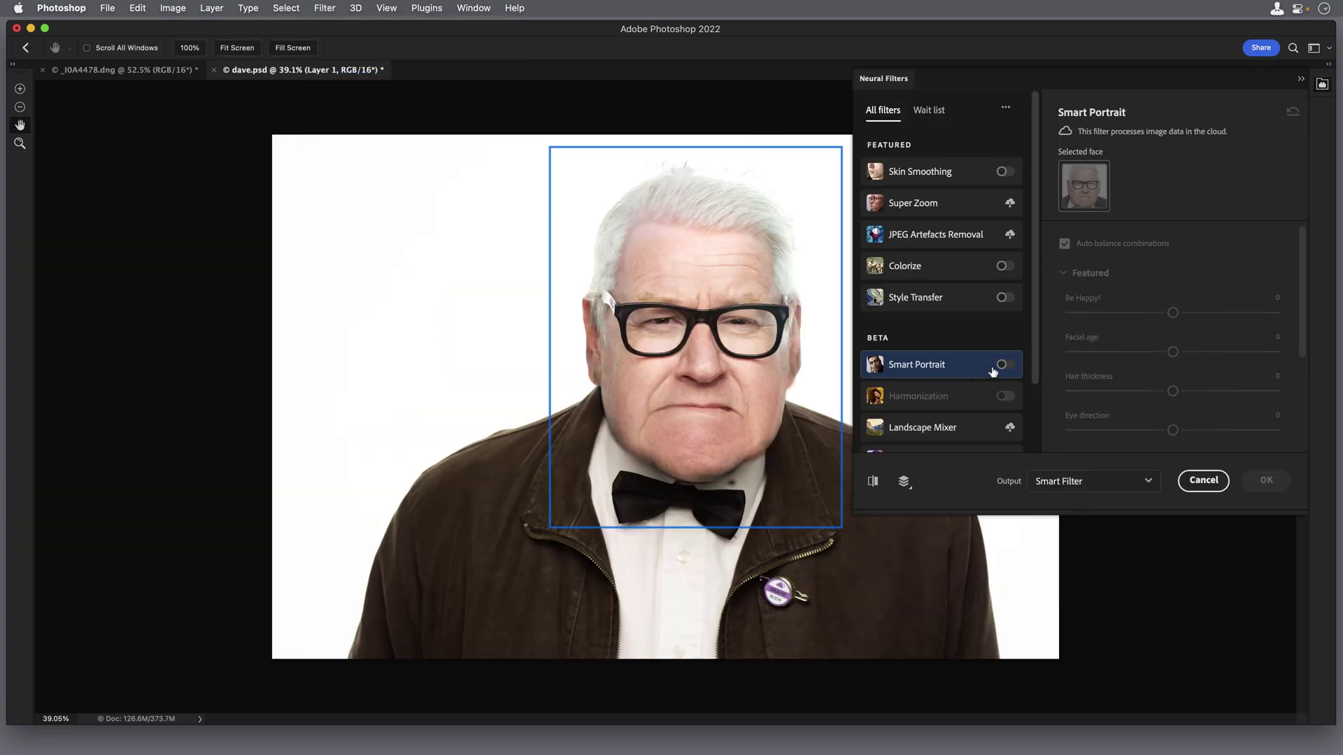
pyautogui.click(1004, 365)
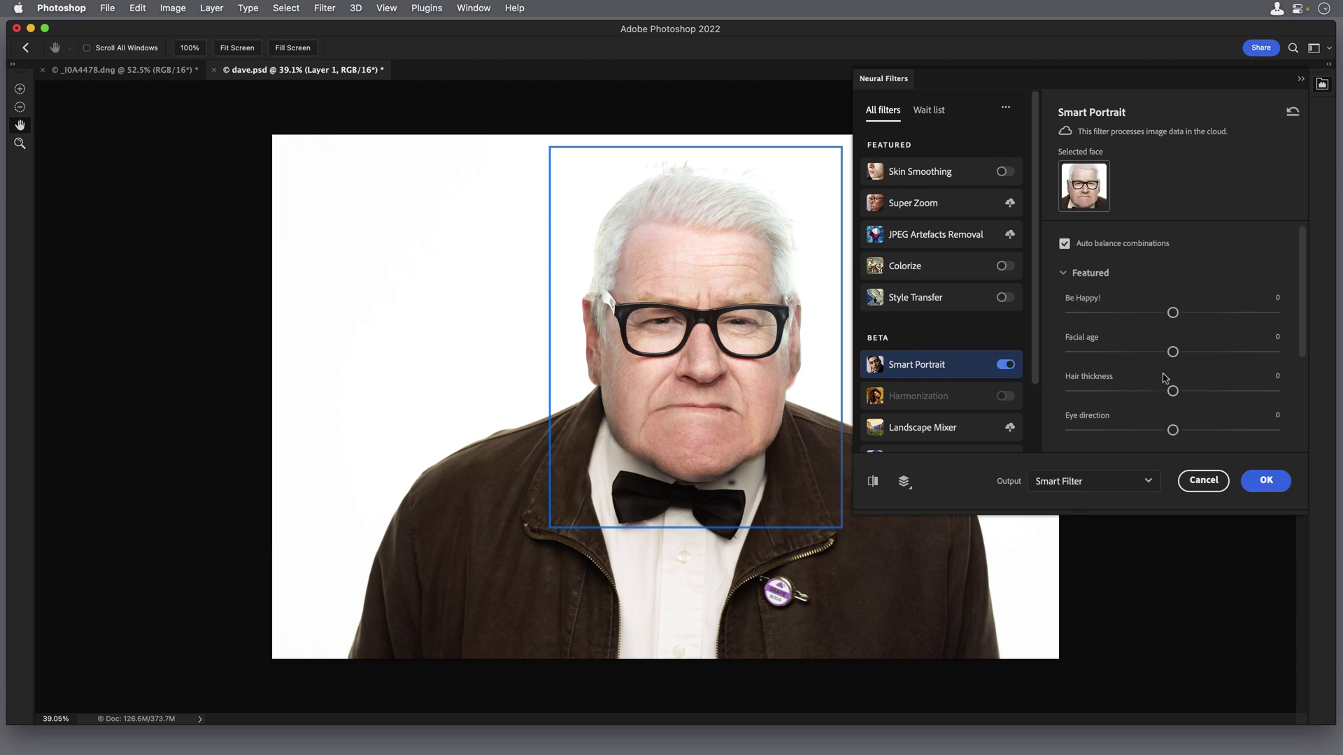
pyautogui.moveTo(1173, 353); pyautogui.dragTo(1250, 361)
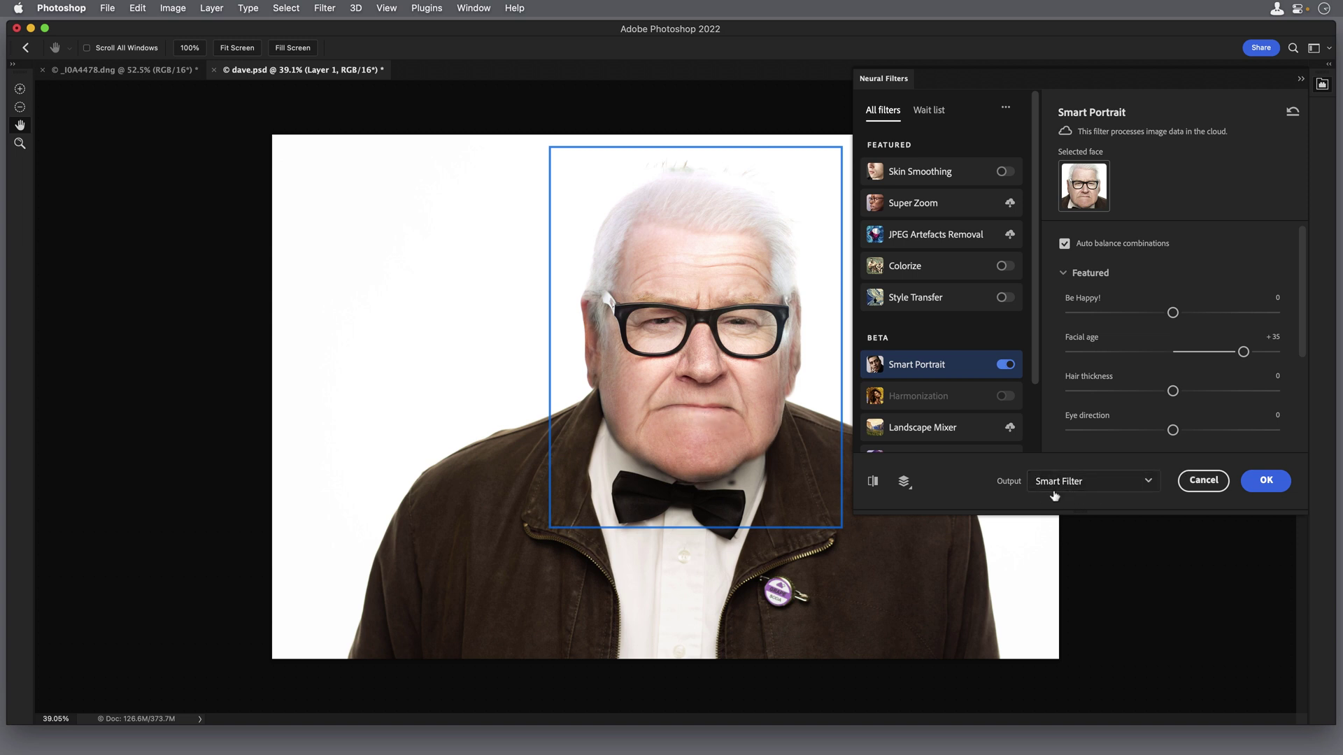
pyautogui.click(1263, 483)
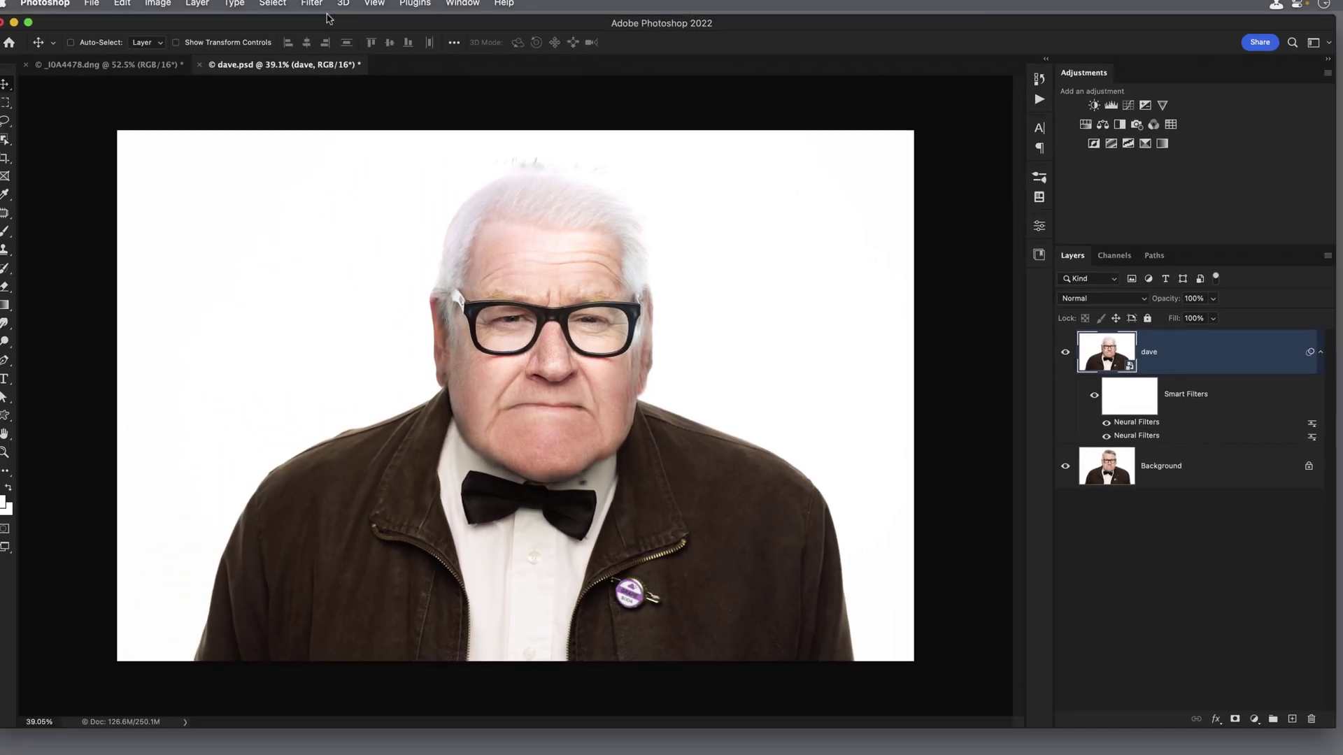
# Open Liquify on Face #1 and expand the Nose, Mouth and Face Shape settings.
pyautogui.click(326, 8)
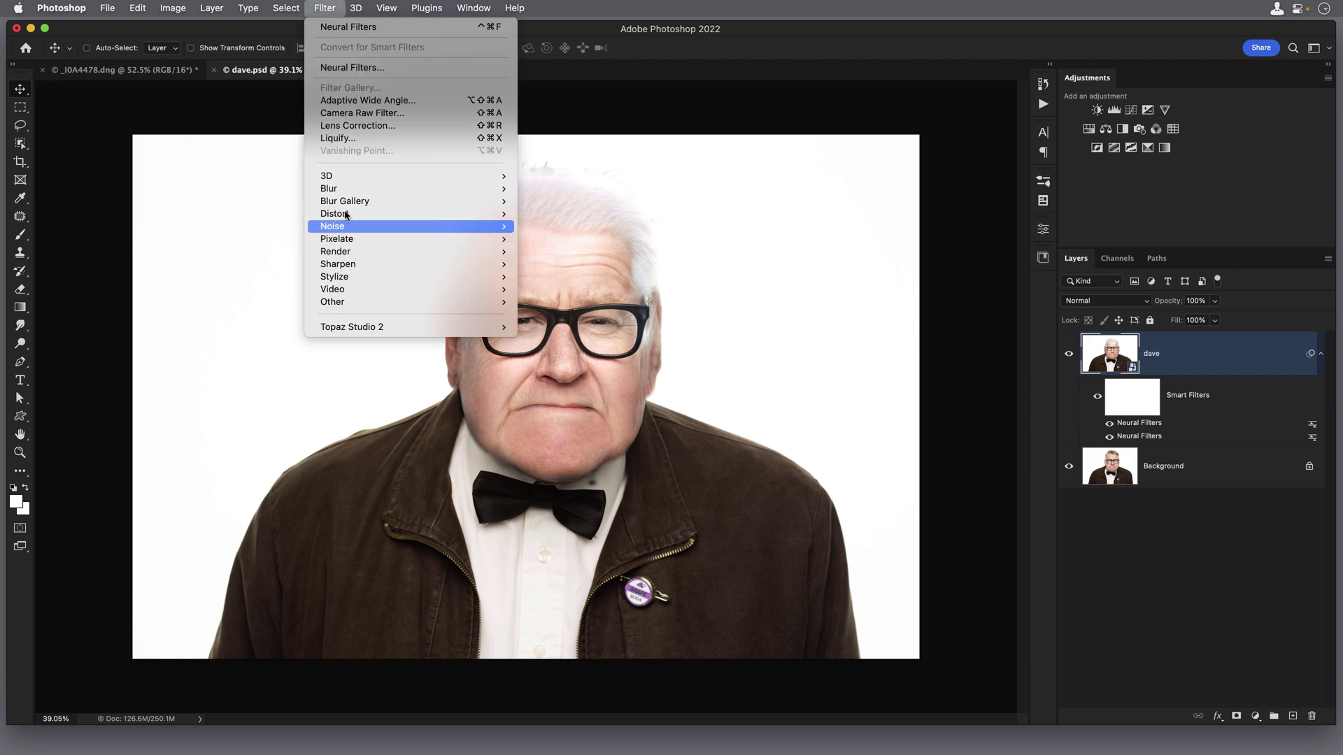
pyautogui.click(343, 138)
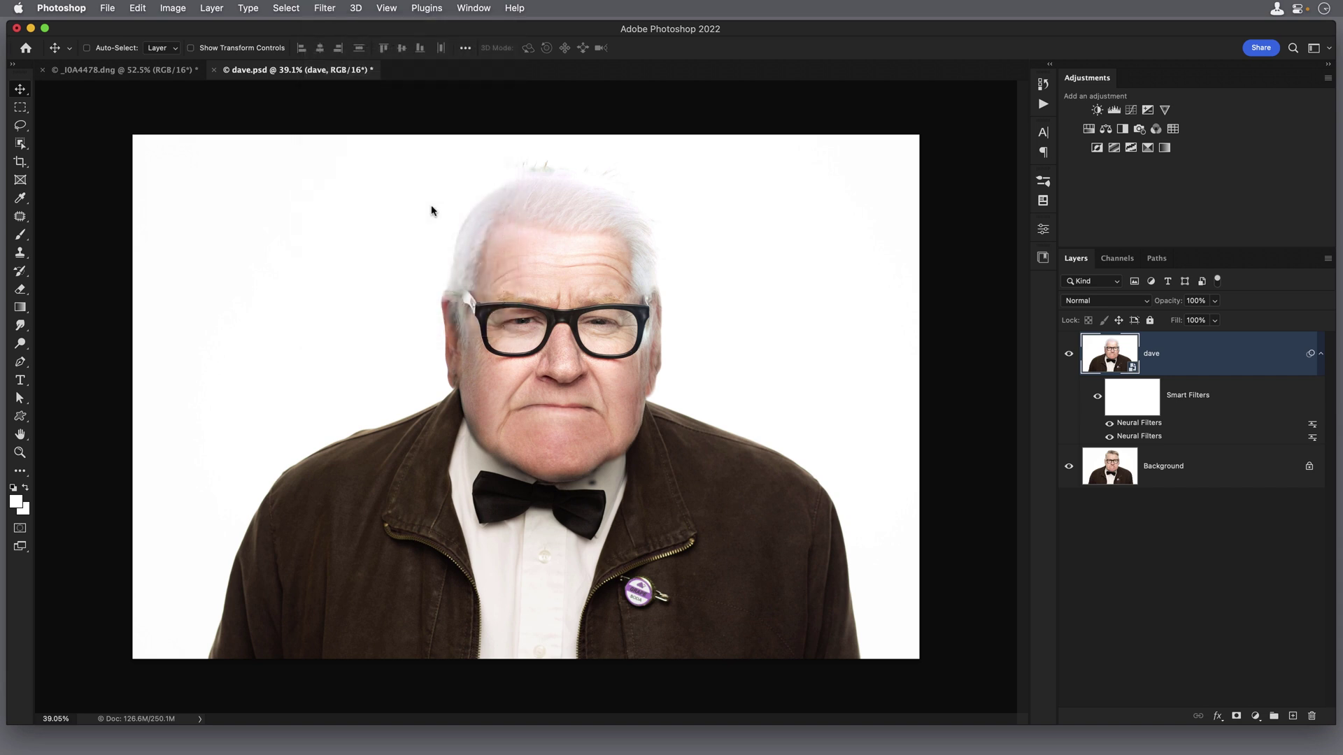
pyautogui.scroll(-2, 990, 259)
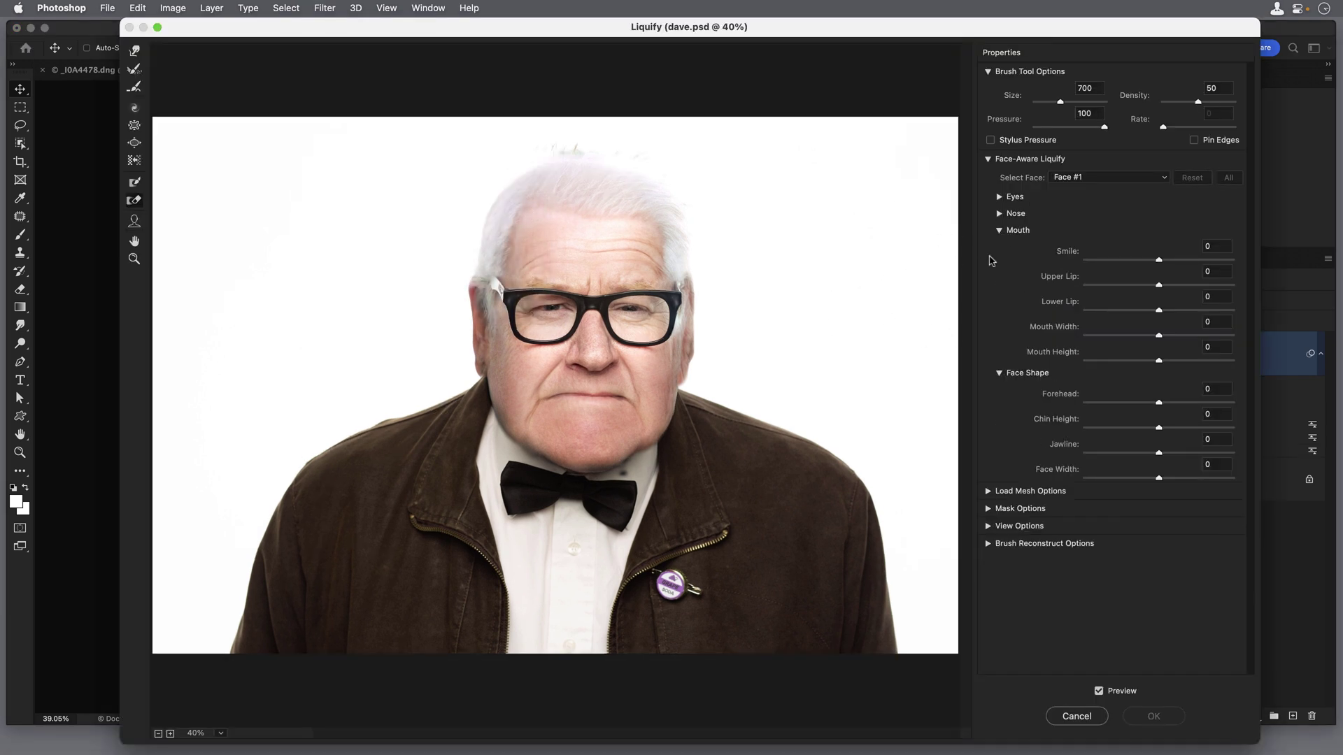
pyautogui.click(999, 231)
pyautogui.click(998, 248)
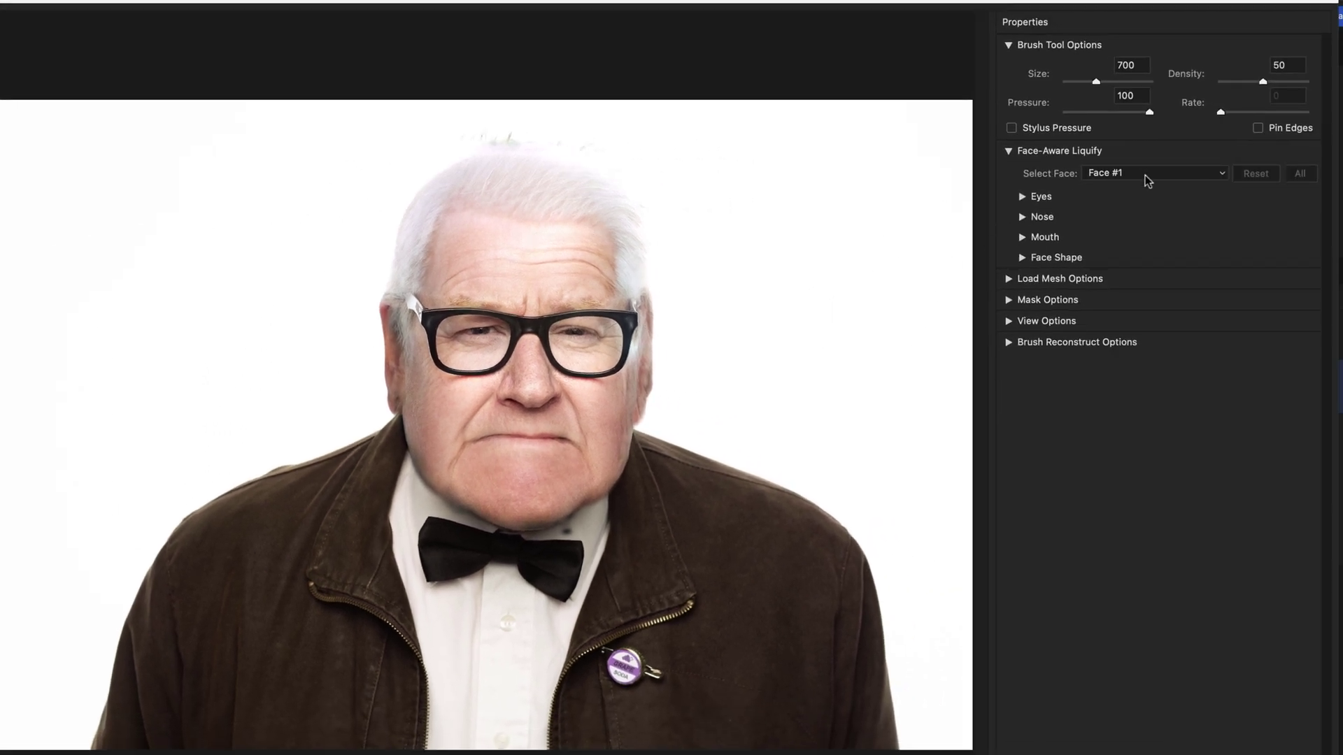
pyautogui.click(1143, 174)
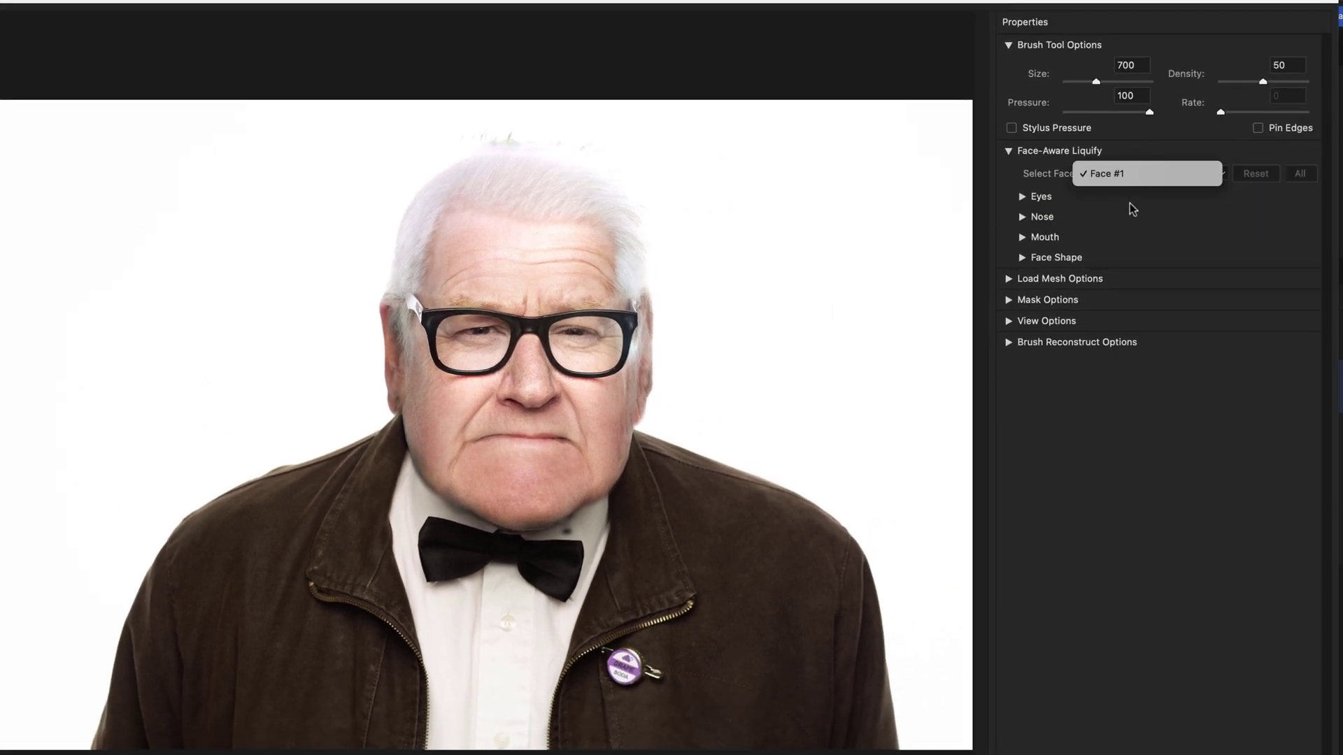
pyautogui.click(1112, 404)
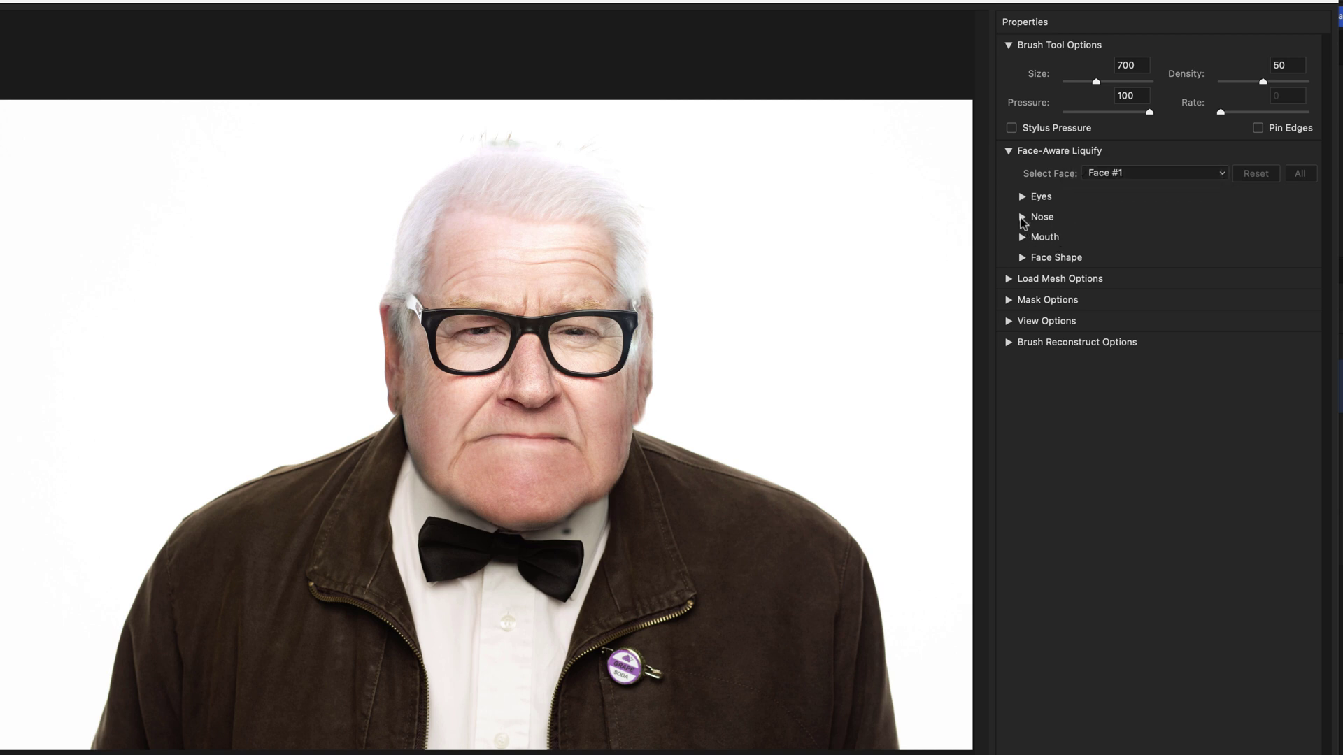
pyautogui.click(1022, 217)
pyautogui.click(1022, 298)
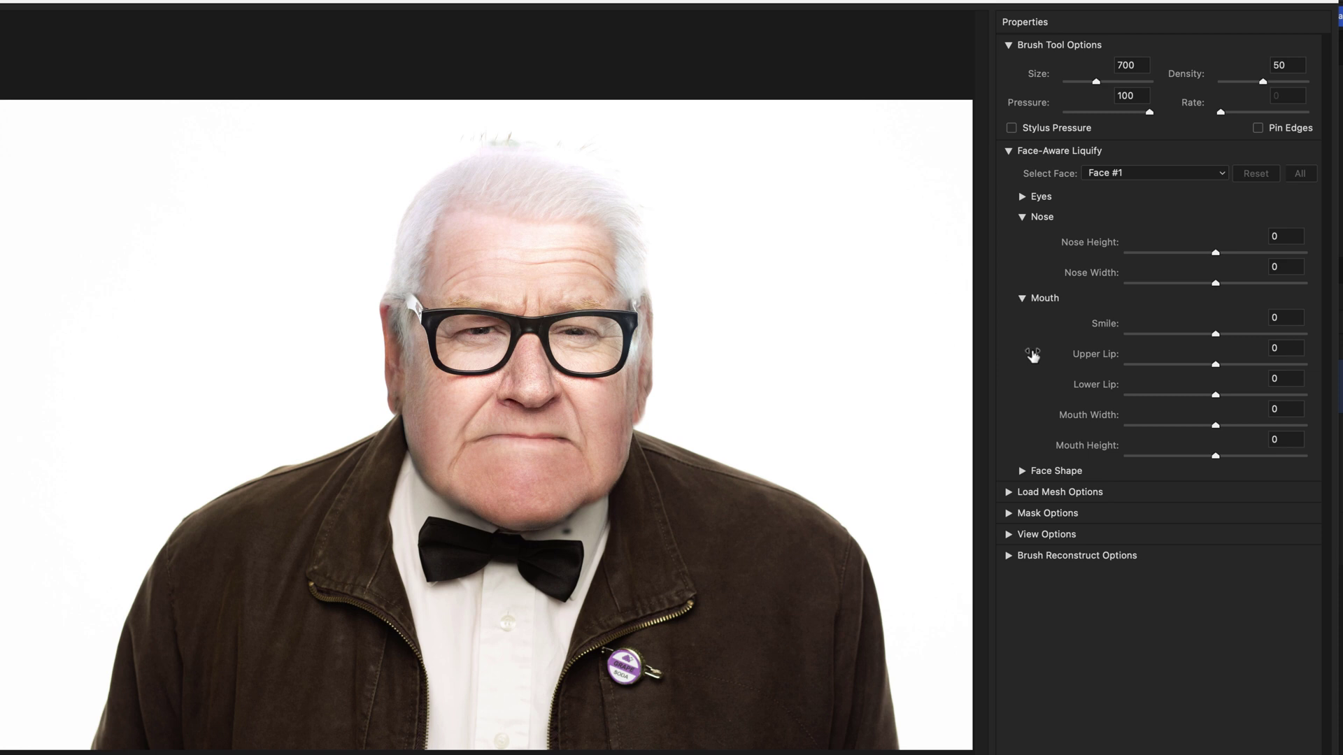
pyautogui.click(1022, 472)
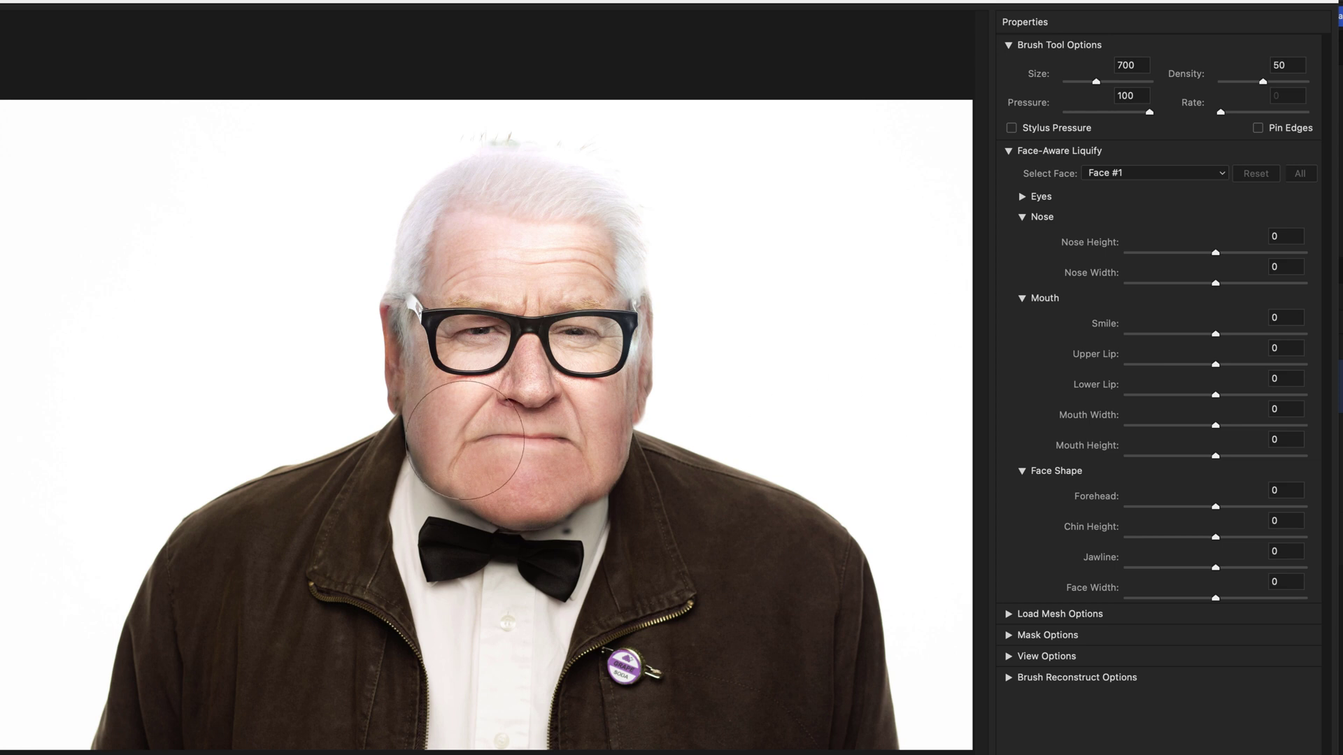
# Set Upper Lip -60, Lower Lip 54, Mouth Height -58, Smile -43, Mouth Width 100, Forehead -20.
pyautogui.moveTo(1215, 363); pyautogui.dragTo(1166, 359)
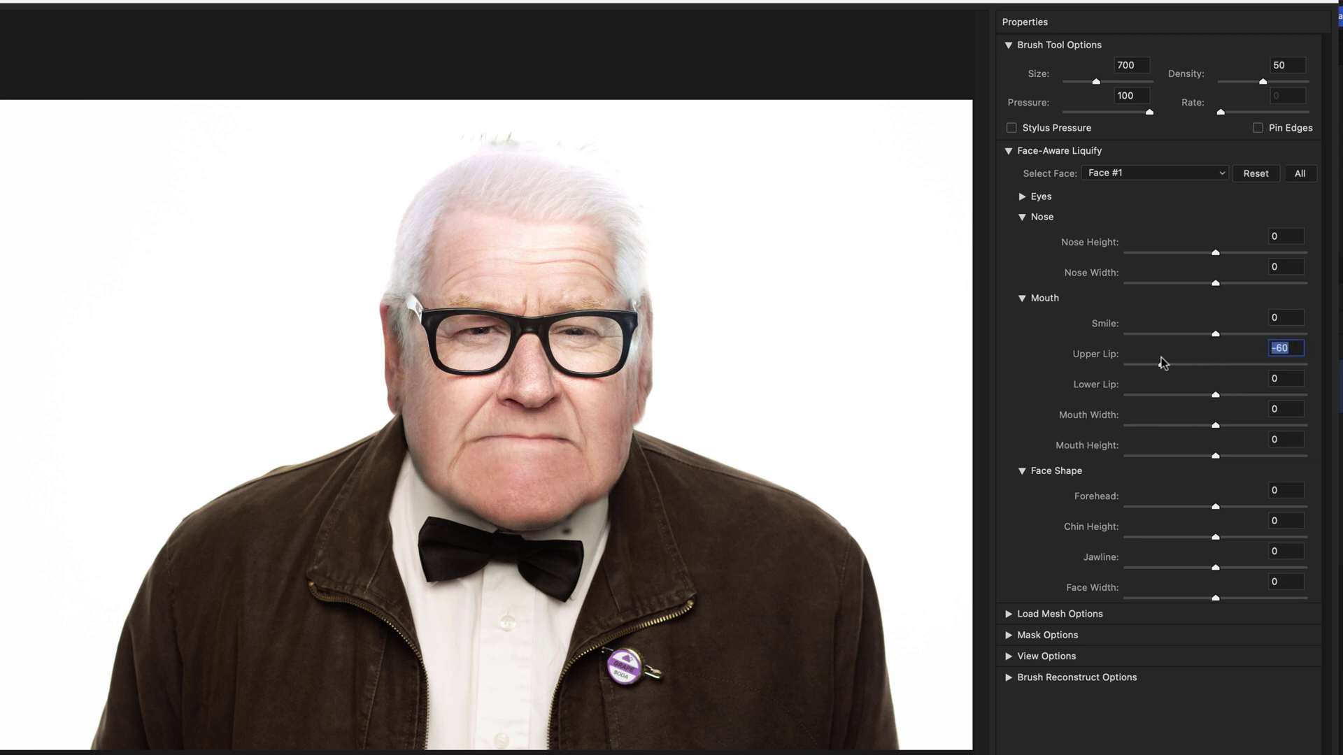
pyautogui.moveTo(1216, 396); pyautogui.dragTo(1221, 400)
pyautogui.moveTo(1217, 458); pyautogui.dragTo(1151, 445)
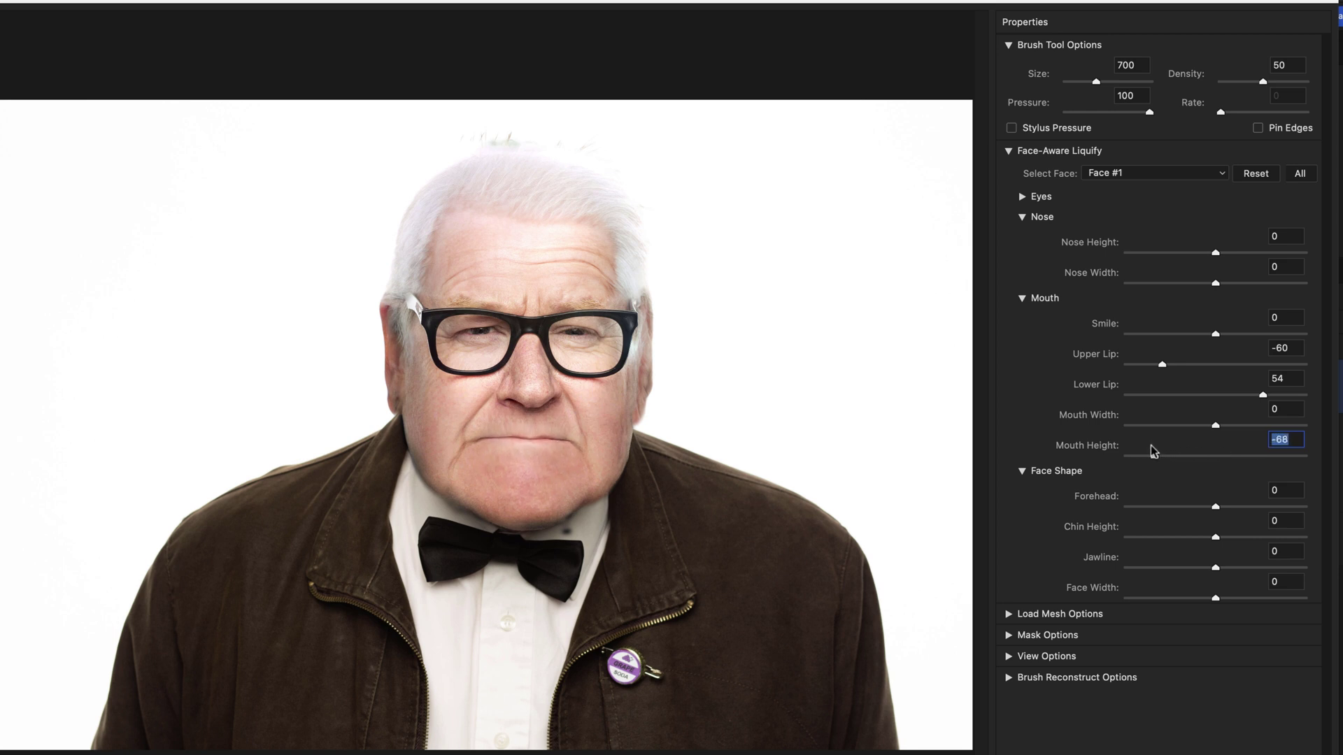
pyautogui.moveTo(1217, 343); pyautogui.dragTo(1179, 329)
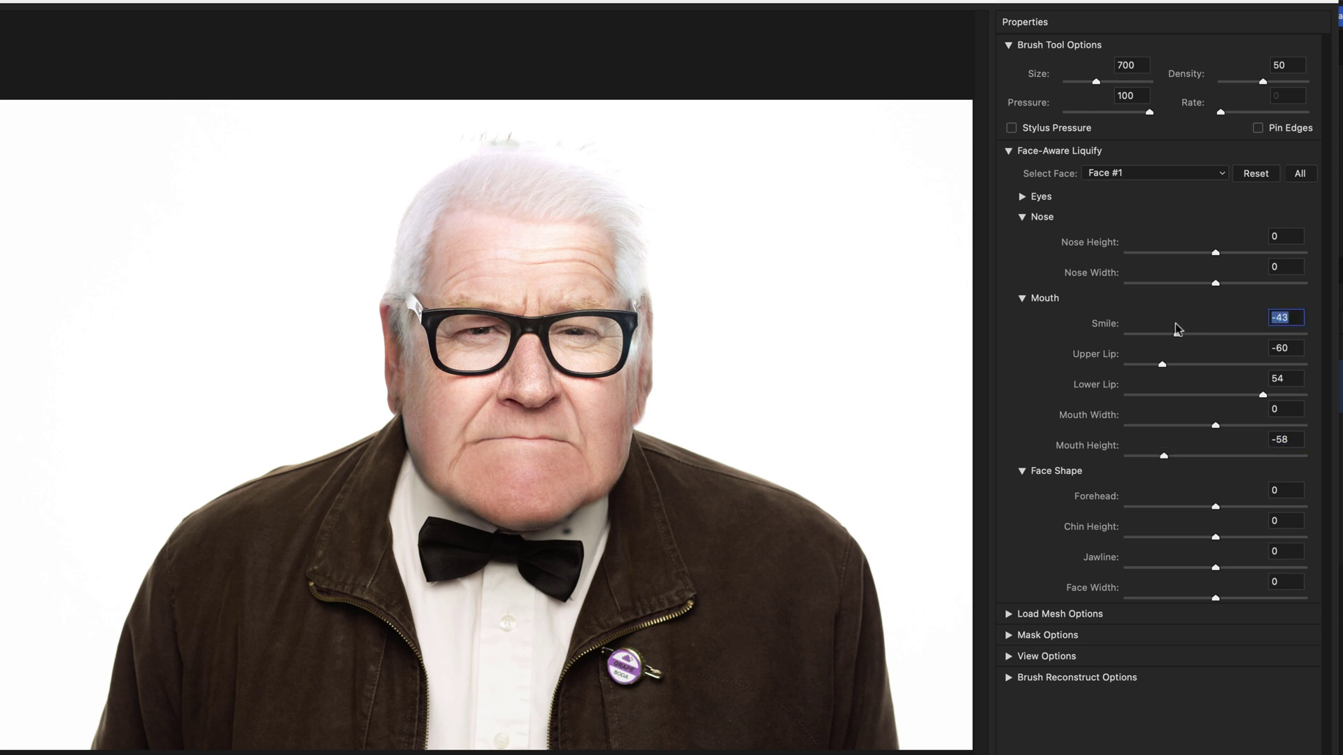
pyautogui.moveTo(1216, 427); pyautogui.dragTo(1234, 431)
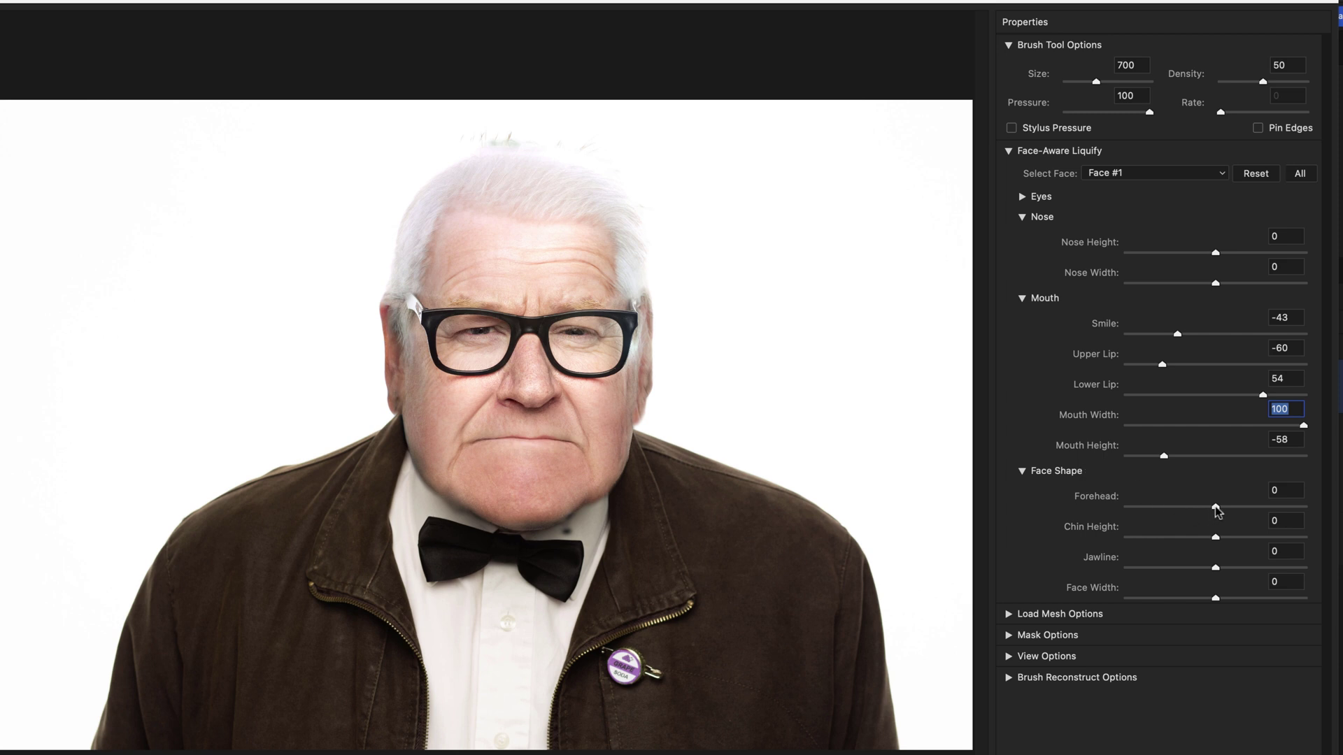
pyautogui.moveTo(1216, 508)
pyautogui.mouseDown()
pyautogui.moveTo(1145, 493)
pyautogui.moveTo(1315, 515)
pyautogui.moveTo(1201, 506)
pyautogui.mouseUp()
# Set Jawline 85 and Chin Height 70, and raise Face Width to 12.
pyautogui.moveTo(1215, 568); pyautogui.dragTo(1290, 572)
pyautogui.moveTo(1216, 538); pyautogui.dragTo(1277, 543)
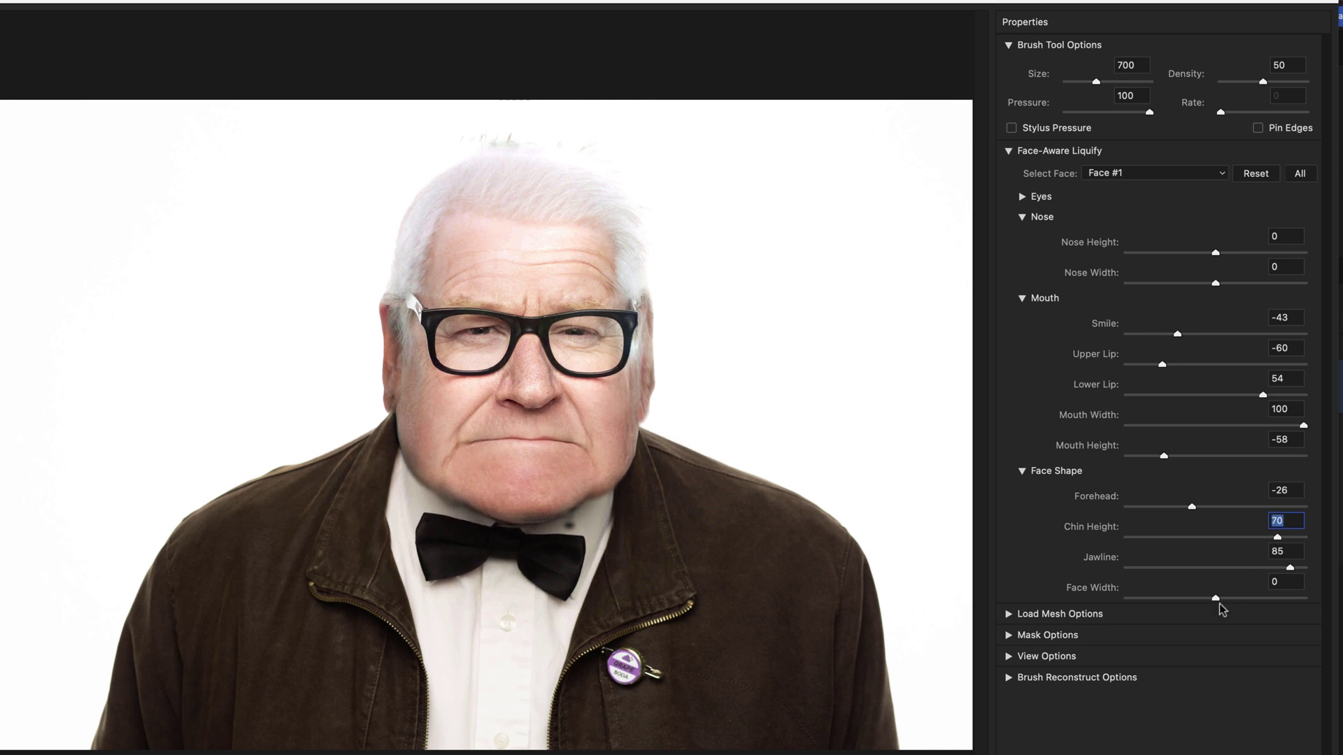
pyautogui.moveTo(1217, 601)
pyautogui.mouseDown()
pyautogui.moveTo(1259, 601)
pyautogui.moveTo(1193, 600)
pyautogui.moveTo(1225, 599)
pyautogui.mouseUp()
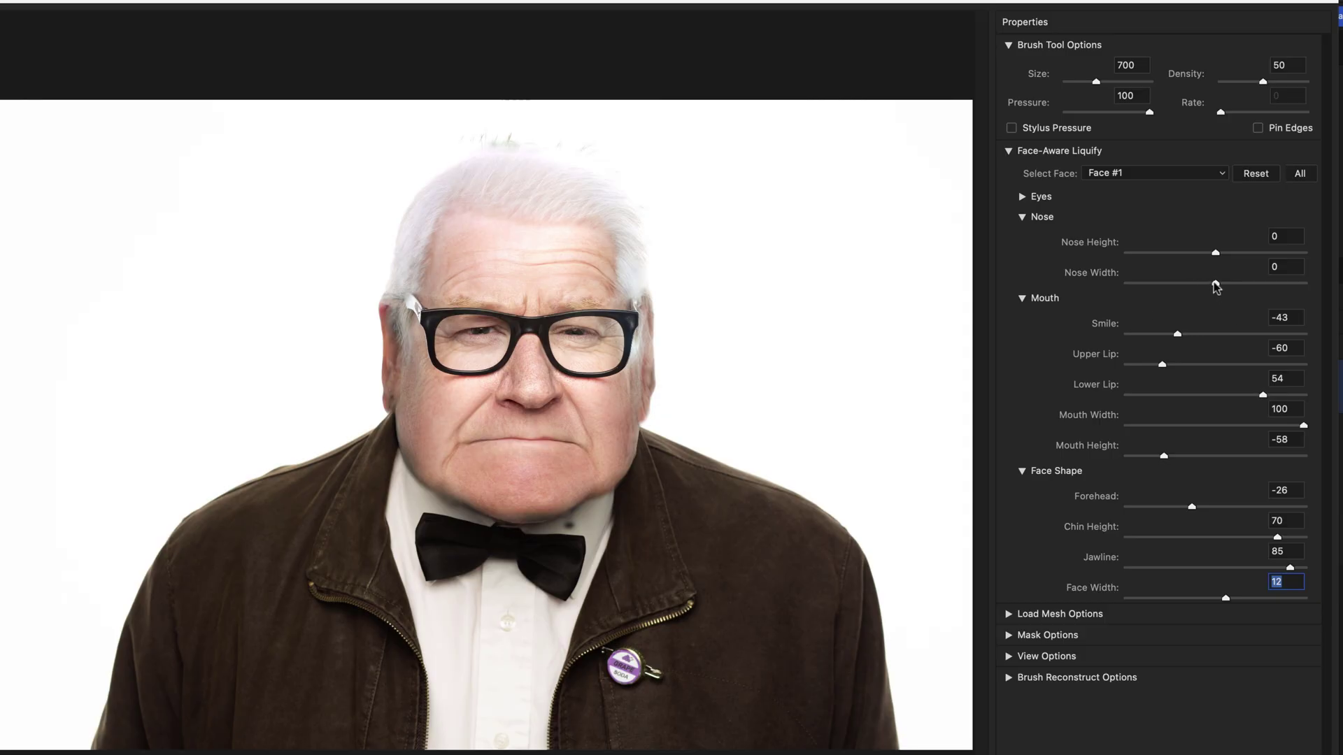
# Raise the Nose Width slider to broaden the nose slightly.
pyautogui.moveTo(1216, 284); pyautogui.dragTo(1319, 296)
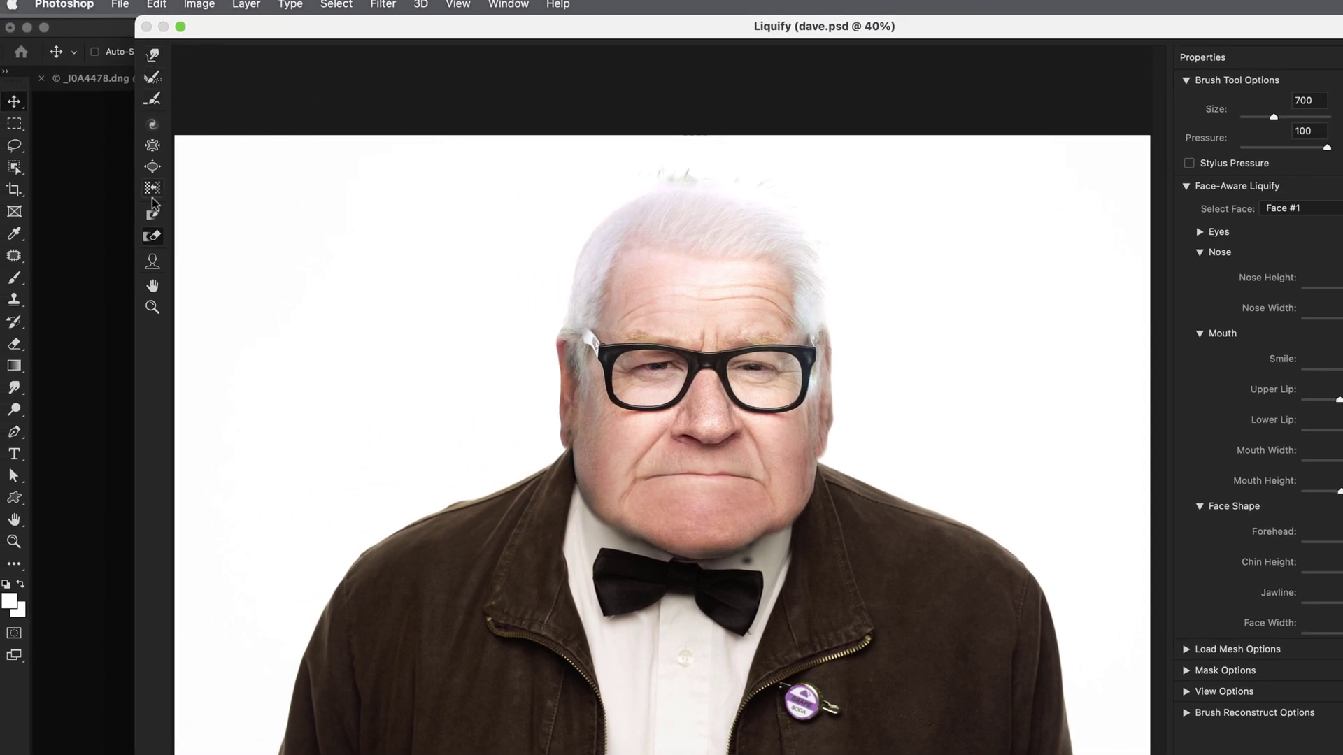
# Use Forward Warp at size 900, pressure 63 to push the face so the eyes squint.
pyautogui.click(160, 75)
pyautogui.click(153, 56)
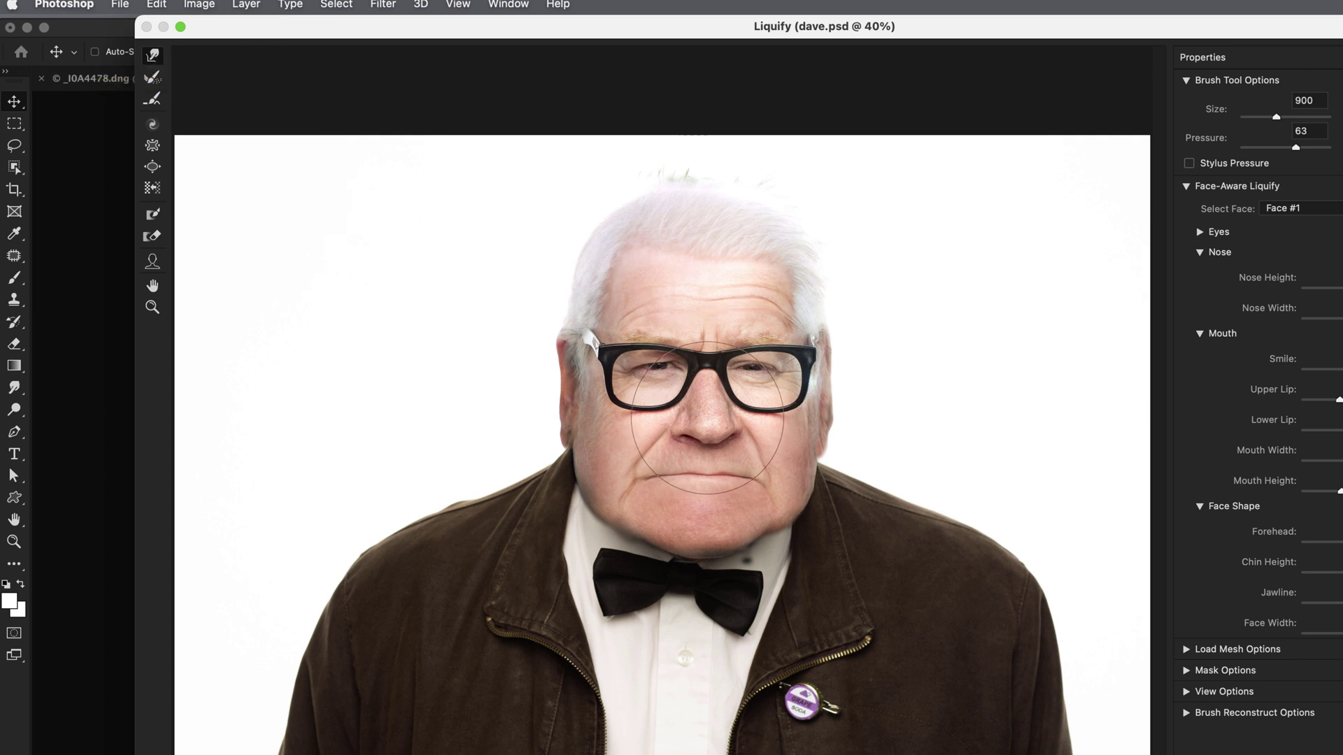
pyautogui.moveTo(710, 419)
pyautogui.mouseDown()
pyautogui.moveTo(689, 401)
pyautogui.moveTo(714, 397)
pyautogui.moveTo(730, 421)
pyautogui.moveTo(698, 430)
pyautogui.moveTo(710, 409)
pyautogui.moveTo(667, 358)
pyautogui.moveTo(671, 433)
pyautogui.moveTo(713, 441)
pyautogui.mouseUp()
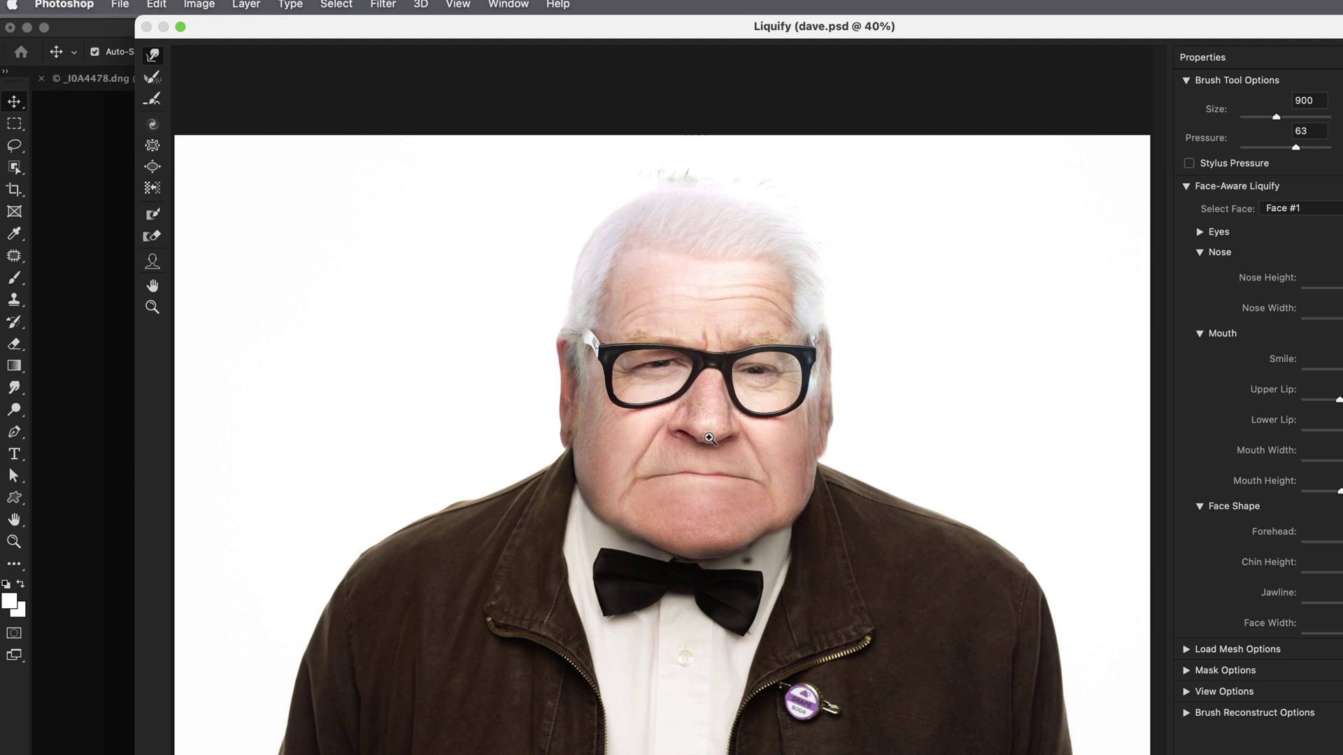
pyautogui.press('super+space')
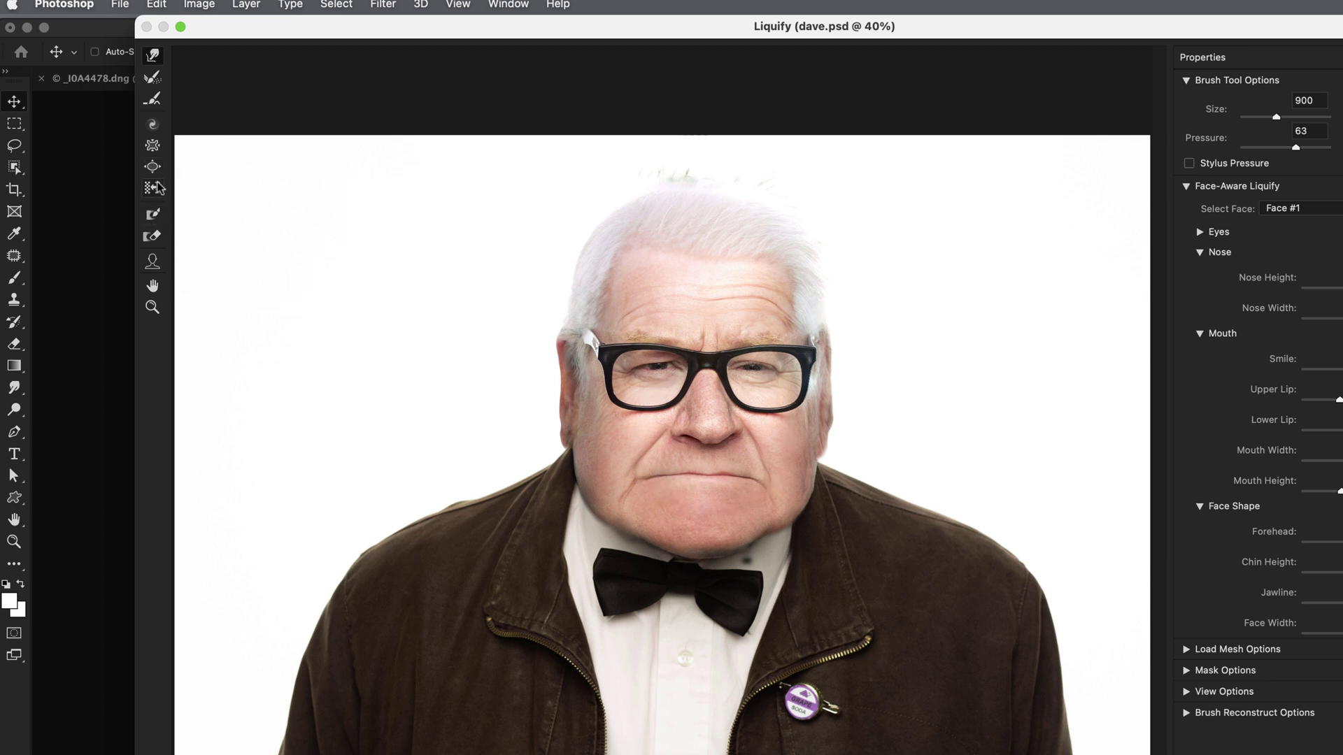
# Paint a freeze mask over the glasses, right cheek, mouth and chin.
pyautogui.click(154, 219)
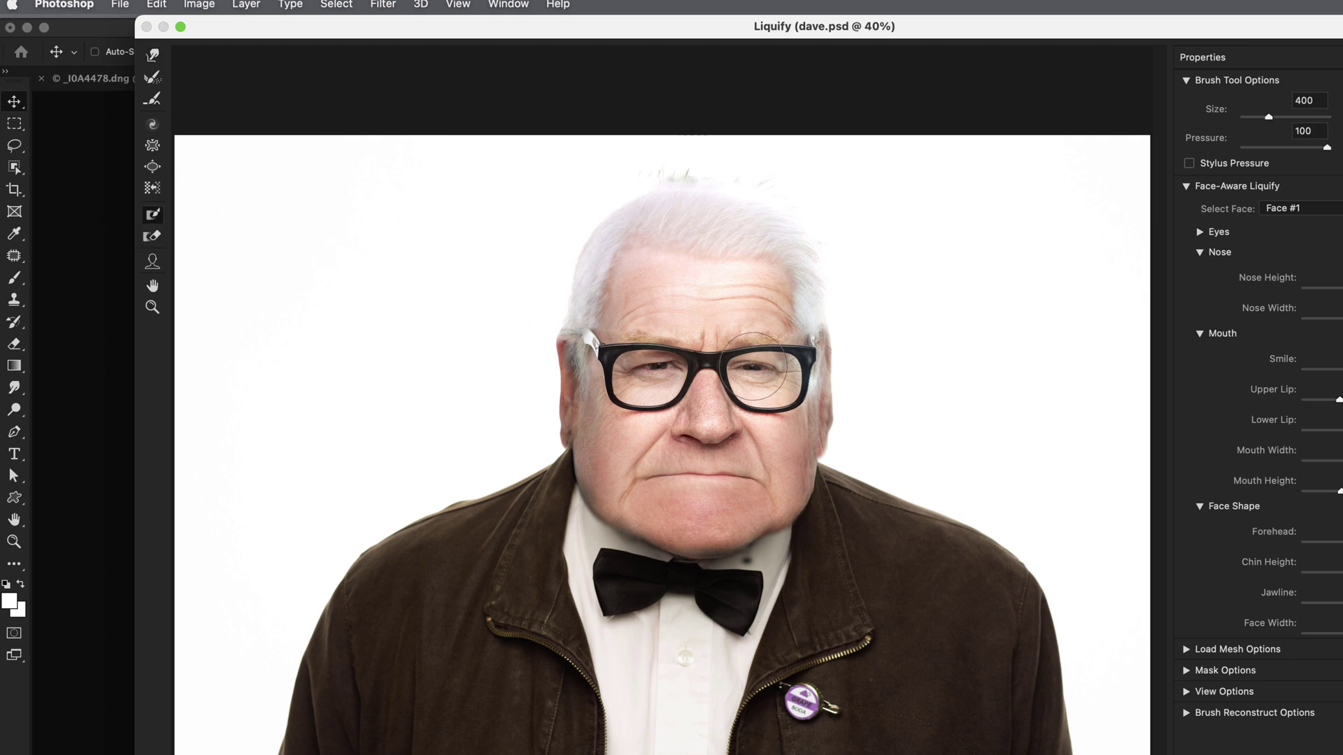
pyautogui.press('[')
pyautogui.press('[')
pyautogui.press(']')
pyautogui.press(']')
pyautogui.press(']')
pyautogui.press(']')
pyautogui.press(']')
pyautogui.press('[')
pyautogui.press('[')
pyautogui.press('[')
pyautogui.press('[')
pyautogui.press('[')
pyautogui.moveTo(721, 351)
pyautogui.mouseDown()
pyautogui.moveTo(801, 452)
pyautogui.moveTo(715, 349)
pyautogui.moveTo(693, 350)
pyautogui.moveTo(612, 433)
pyautogui.moveTo(696, 340)
pyautogui.moveTo(772, 355)
pyautogui.moveTo(772, 407)
pyautogui.moveTo(732, 341)
pyautogui.moveTo(649, 340)
pyautogui.moveTo(618, 410)
pyautogui.mouseUp()
pyautogui.moveTo(768, 405); pyautogui.dragTo(820, 445)
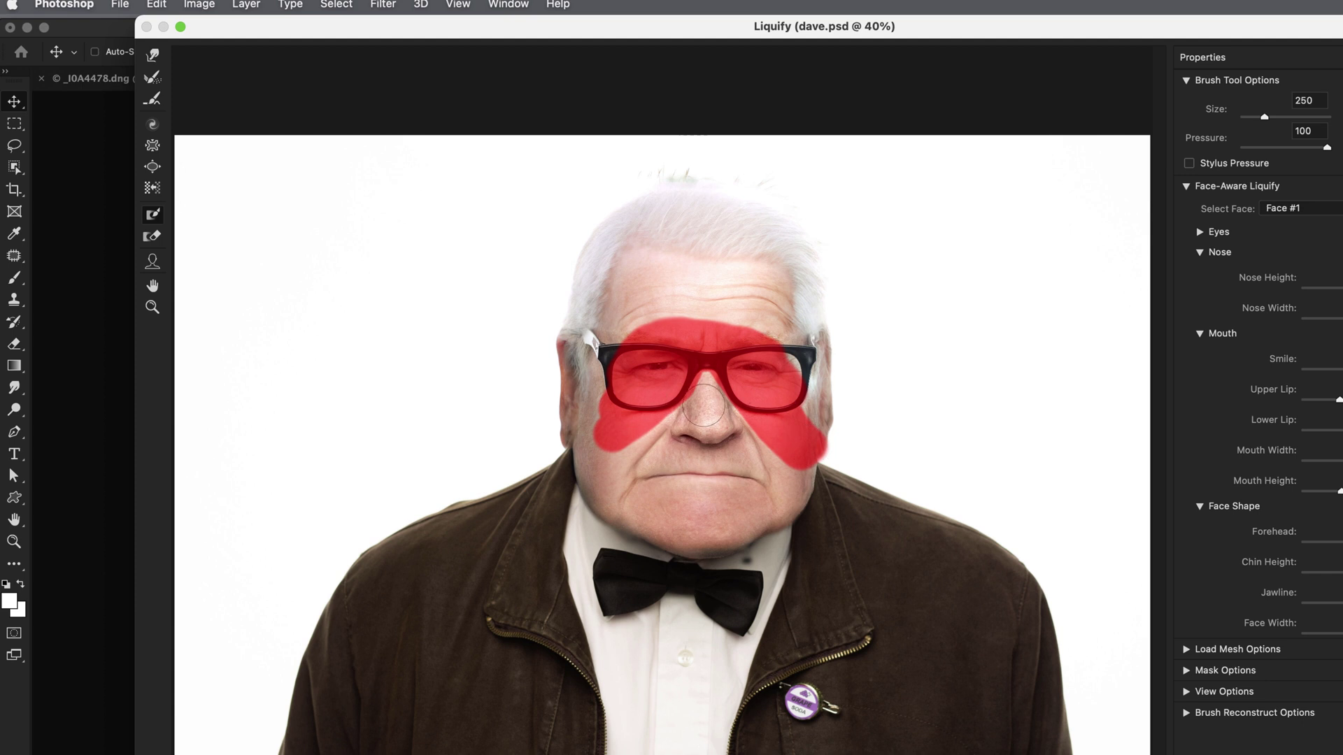
pyautogui.moveTo(811, 500)
pyautogui.mouseDown()
pyautogui.moveTo(591, 477)
pyautogui.moveTo(794, 487)
pyautogui.moveTo(598, 476)
pyautogui.moveTo(810, 482)
pyautogui.moveTo(803, 466)
pyautogui.moveTo(725, 483)
pyautogui.moveTo(657, 465)
pyautogui.moveTo(713, 484)
pyautogui.moveTo(711, 544)
pyautogui.moveTo(643, 462)
pyautogui.mouseUp()
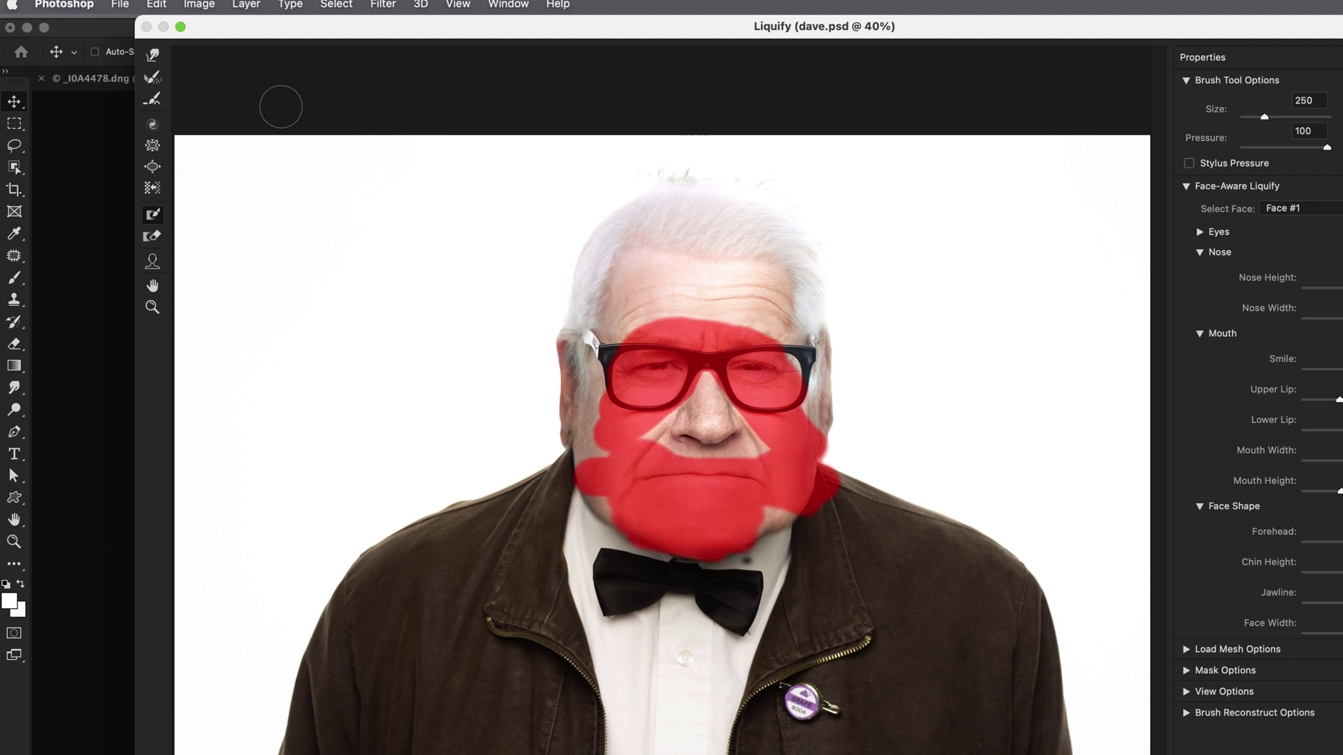
# Nudge the nose area with Forward Warp and shrink the brush to 200.
pyautogui.click(154, 56)
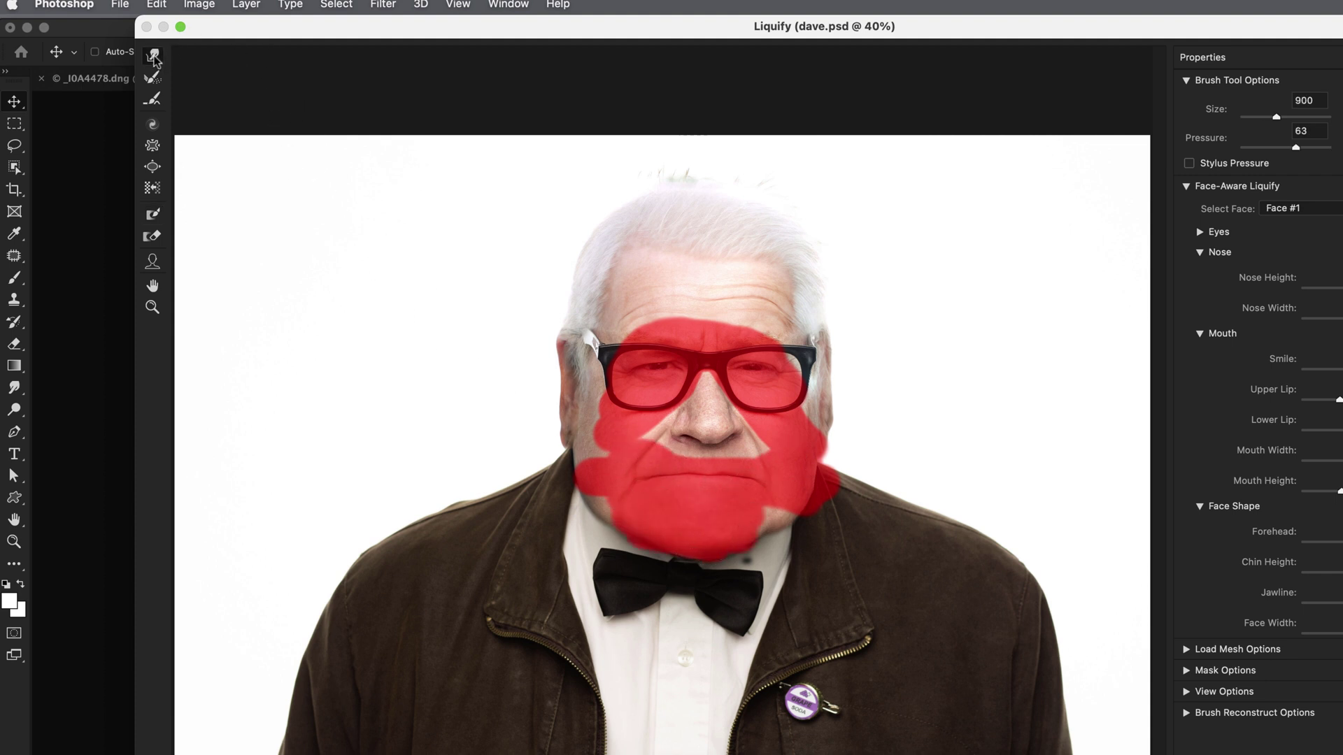
pyautogui.moveTo(704, 418)
pyautogui.mouseDown()
pyautogui.moveTo(730, 401)
pyautogui.moveTo(719, 428)
pyautogui.mouseUp()
pyautogui.press('[')
pyautogui.press('[')
pyautogui.press('[')
pyautogui.press('[')
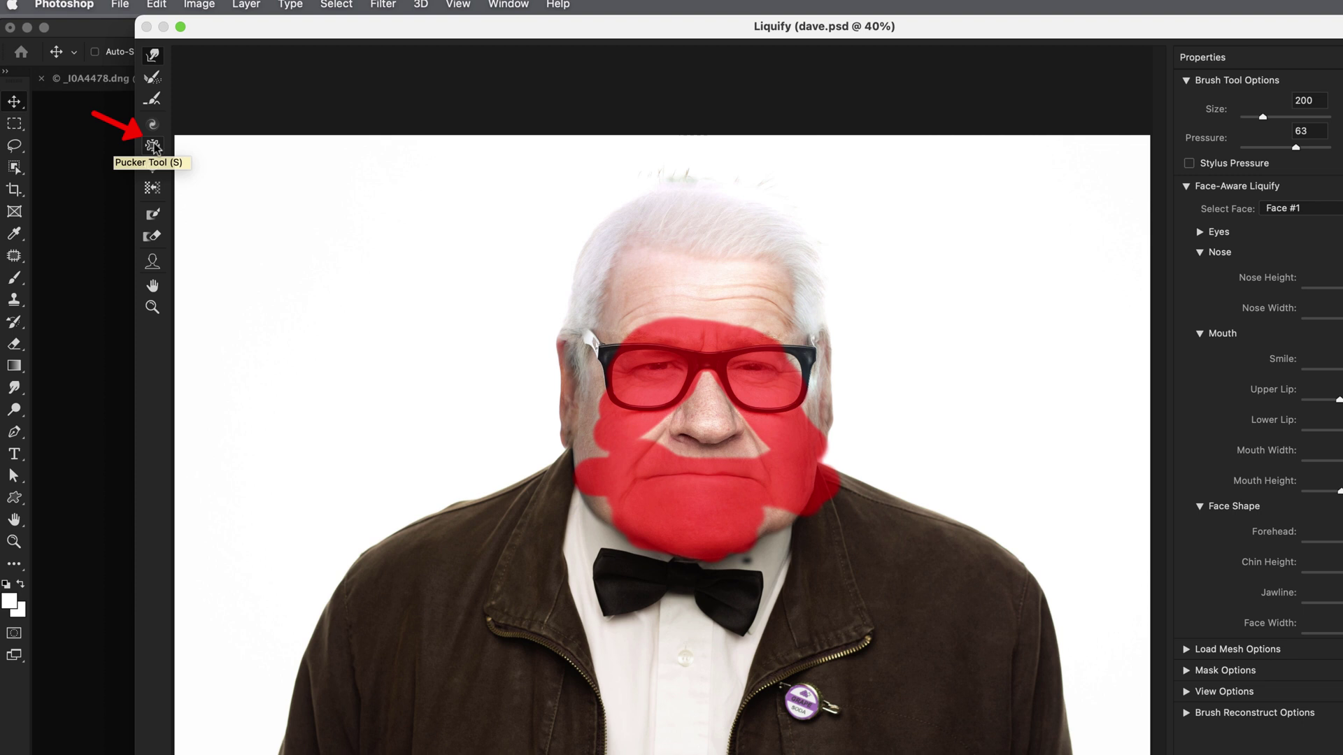
# Reshape facial features with the Bloat tool and Forward Warp at a larger brush.
pyautogui.click(153, 168)
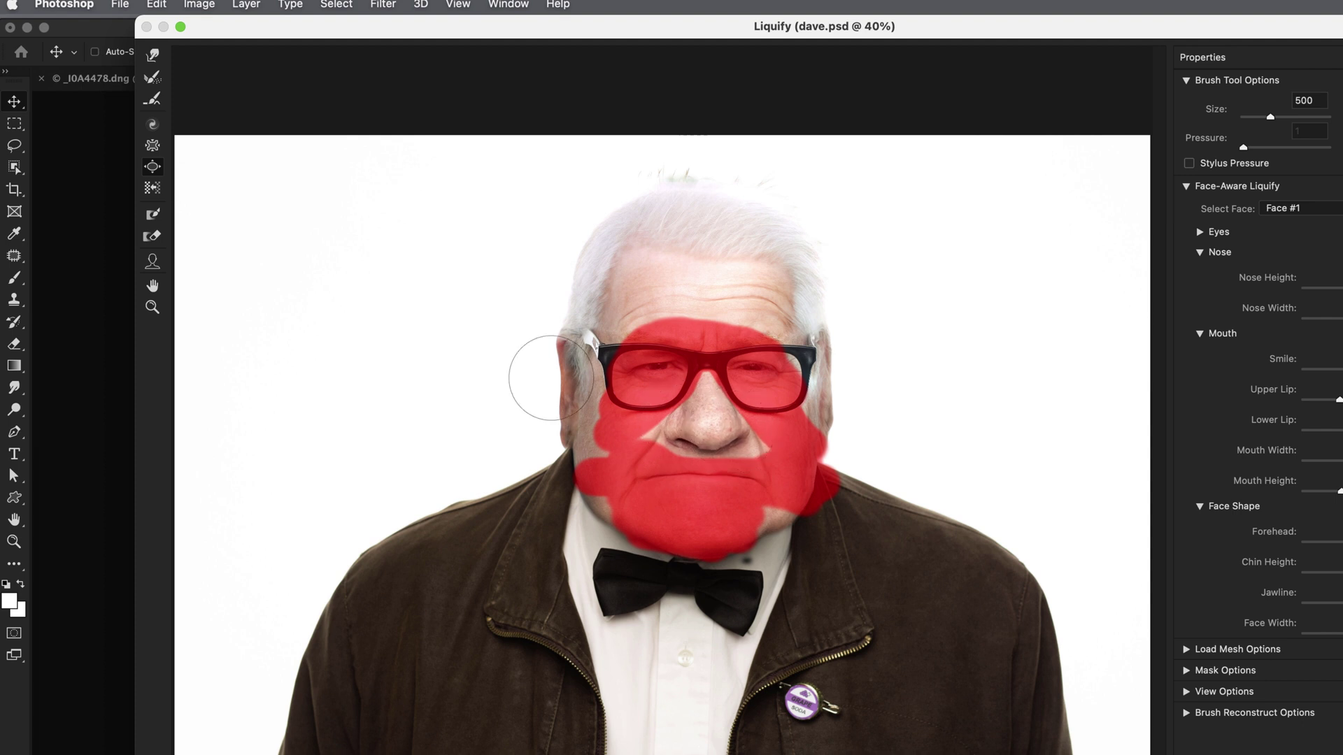
pyautogui.click(152, 55)
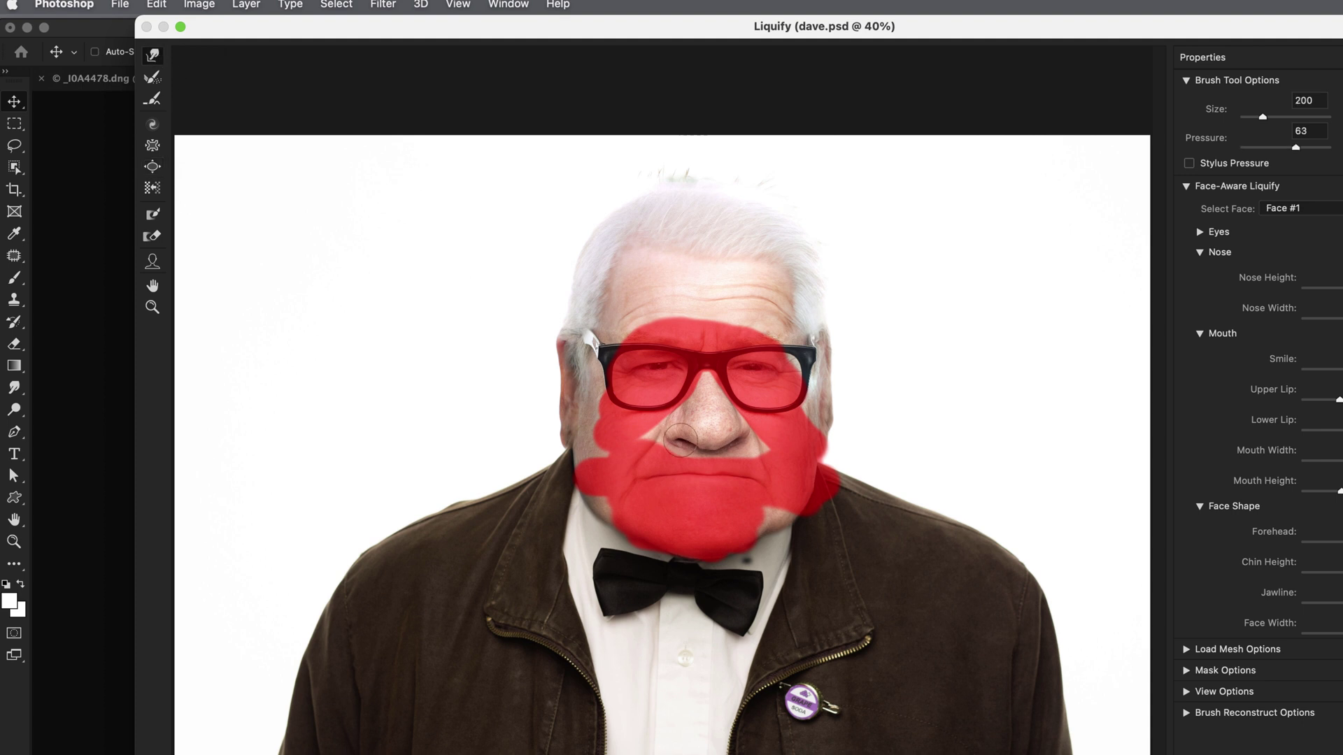
pyautogui.press(']')
pyautogui.press(']')
pyautogui.press(']')
pyautogui.press(']')
pyautogui.press(']')
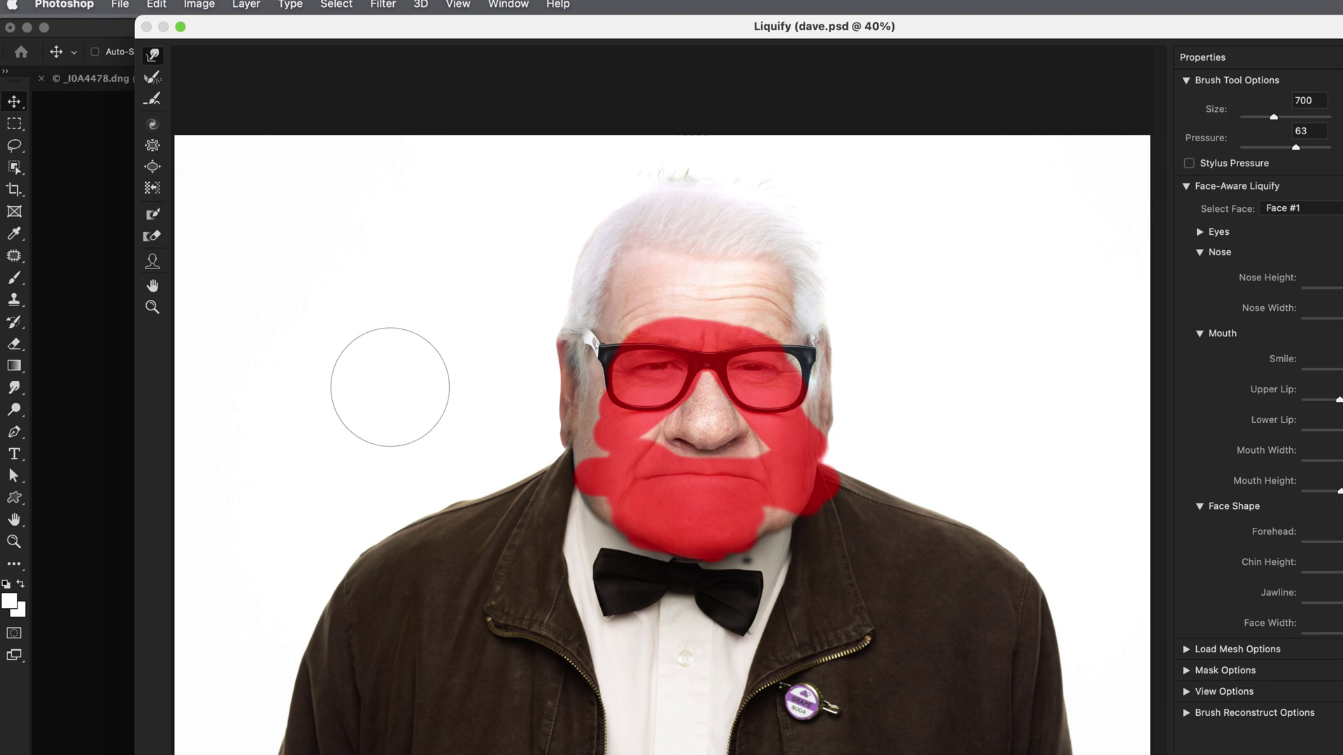
# Thaw the mask over the eyes, glasses, mouth and chin, then commit Liquify.
pyautogui.click(152, 238)
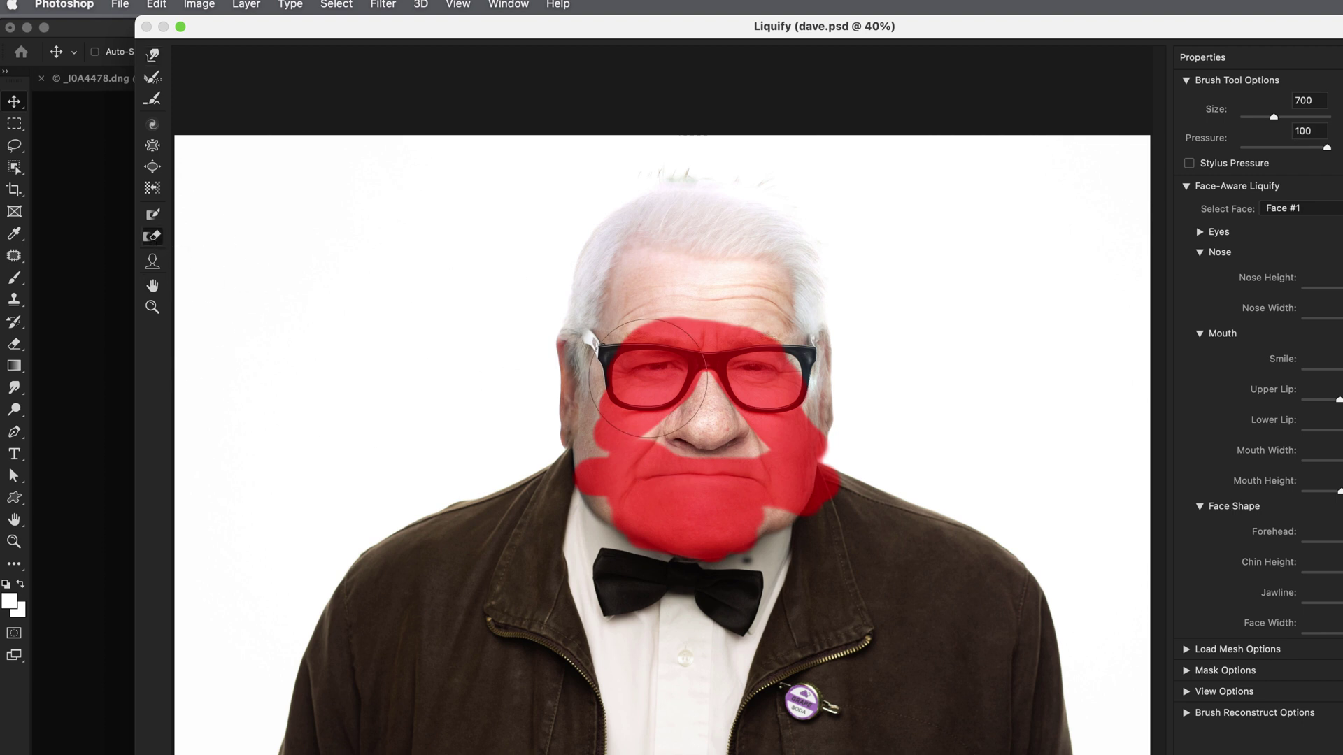
pyautogui.moveTo(649, 378); pyautogui.dragTo(714, 365)
pyautogui.moveTo(873, 445)
pyautogui.mouseDown()
pyautogui.moveTo(865, 482)
pyautogui.moveTo(595, 483)
pyautogui.mouseUp()
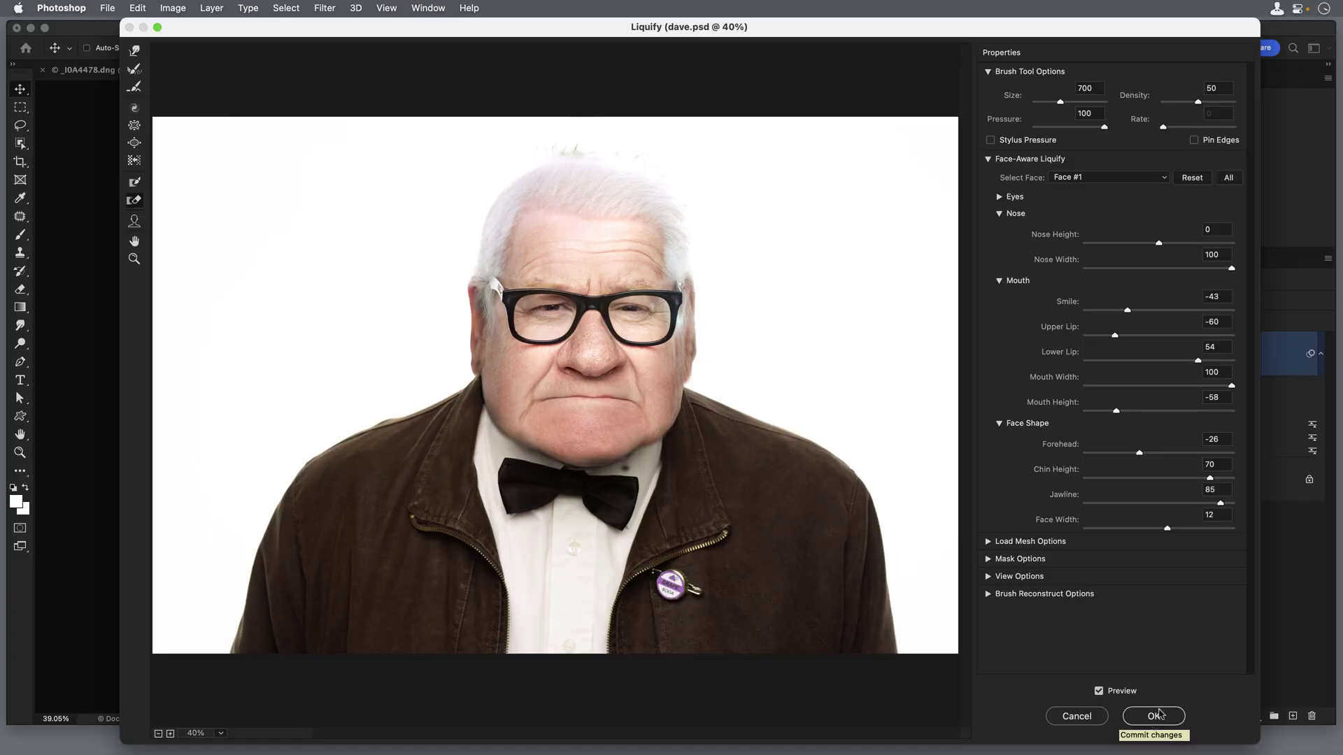
pyautogui.click(1152, 720)
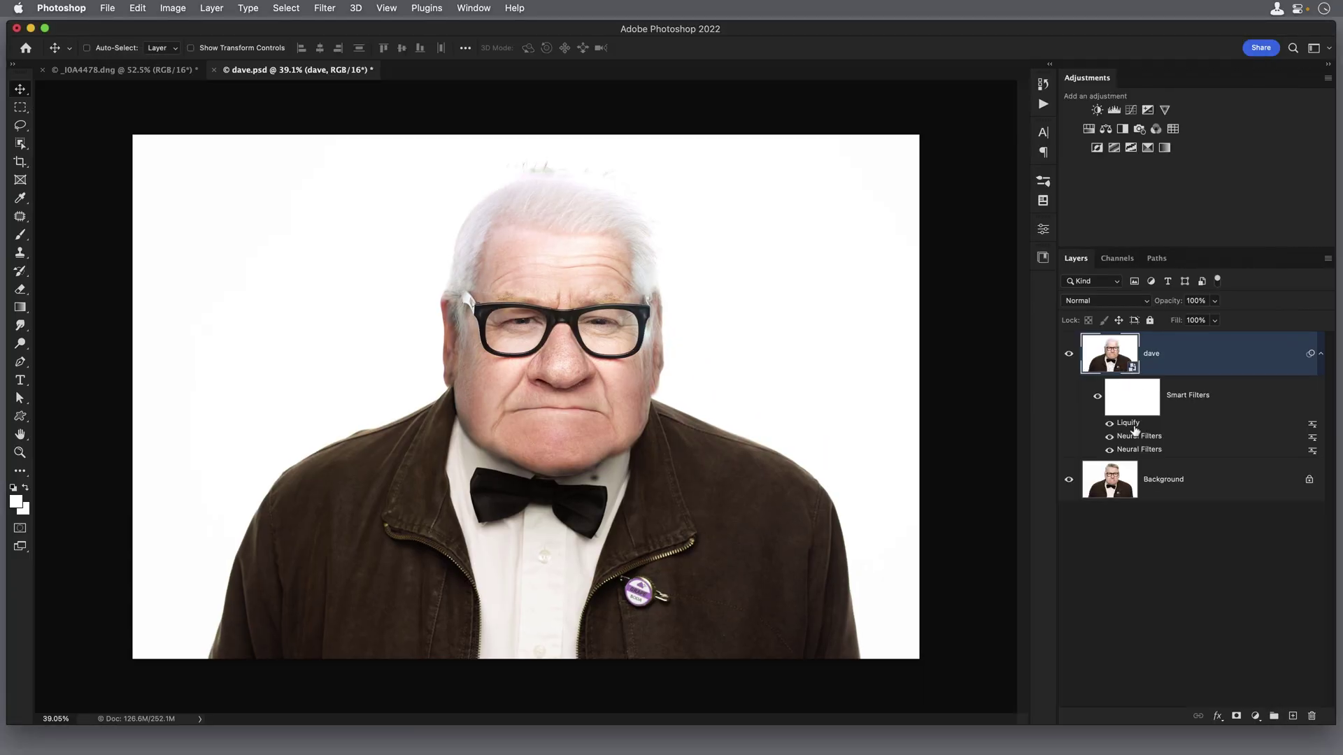
pyautogui.click(323, 8)
# Add a second Liquify pass with Smile -22, Mouth Width 100 and Nose Width 100.
pyautogui.click(364, 142)
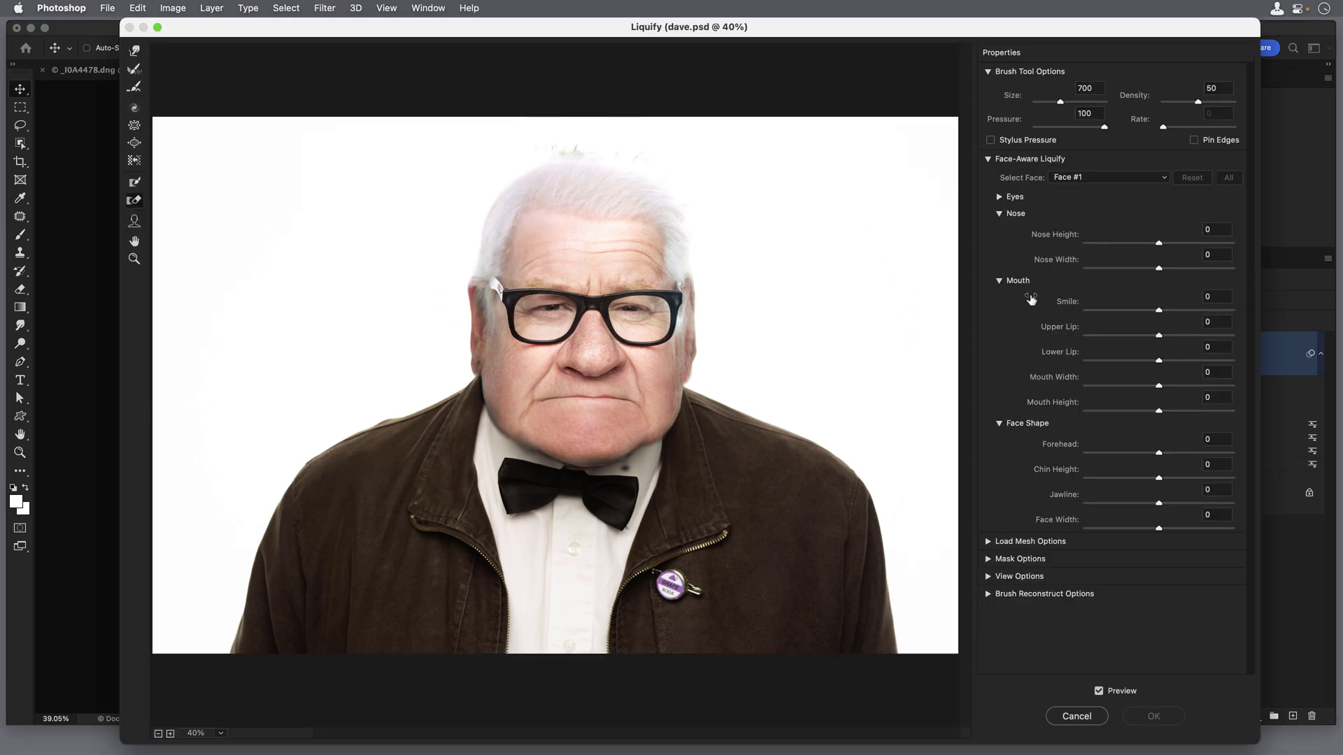
pyautogui.moveTo(1159, 386); pyautogui.dragTo(1187, 386)
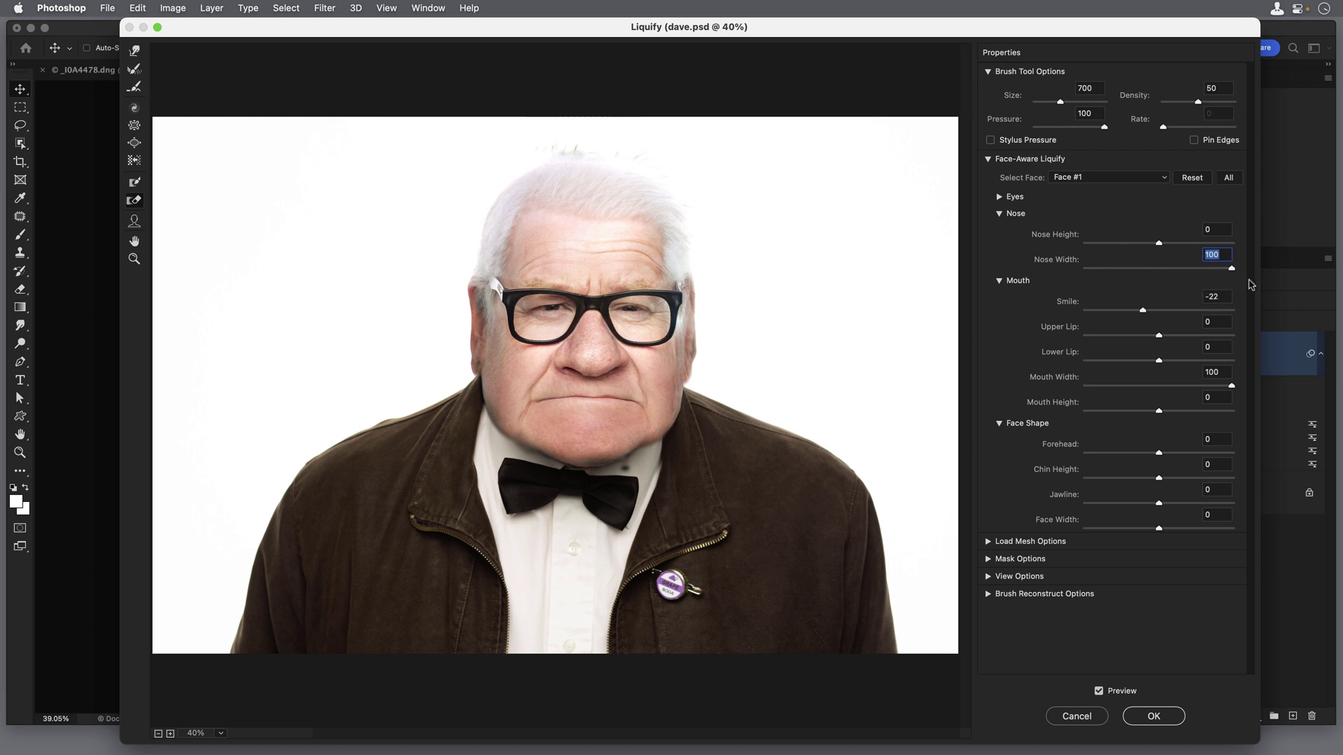
pyautogui.click(1152, 719)
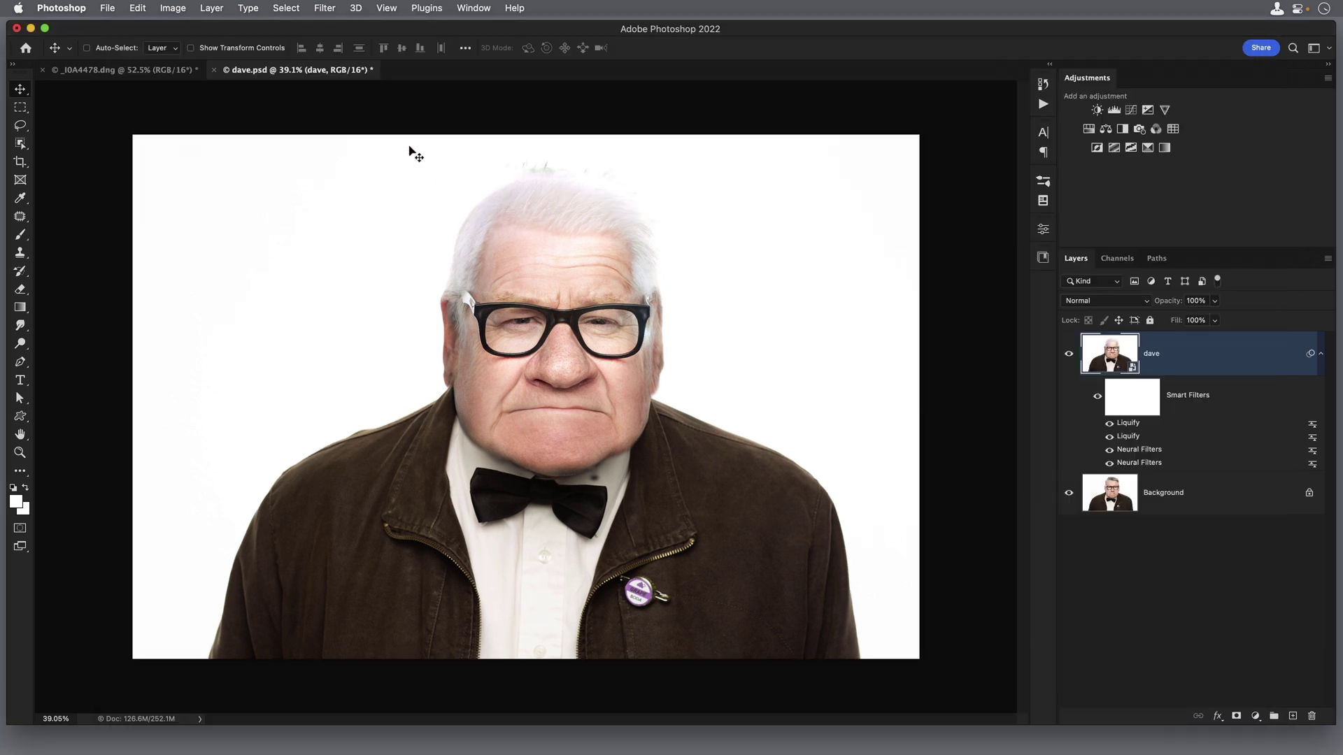
pyautogui.click(311, 9)
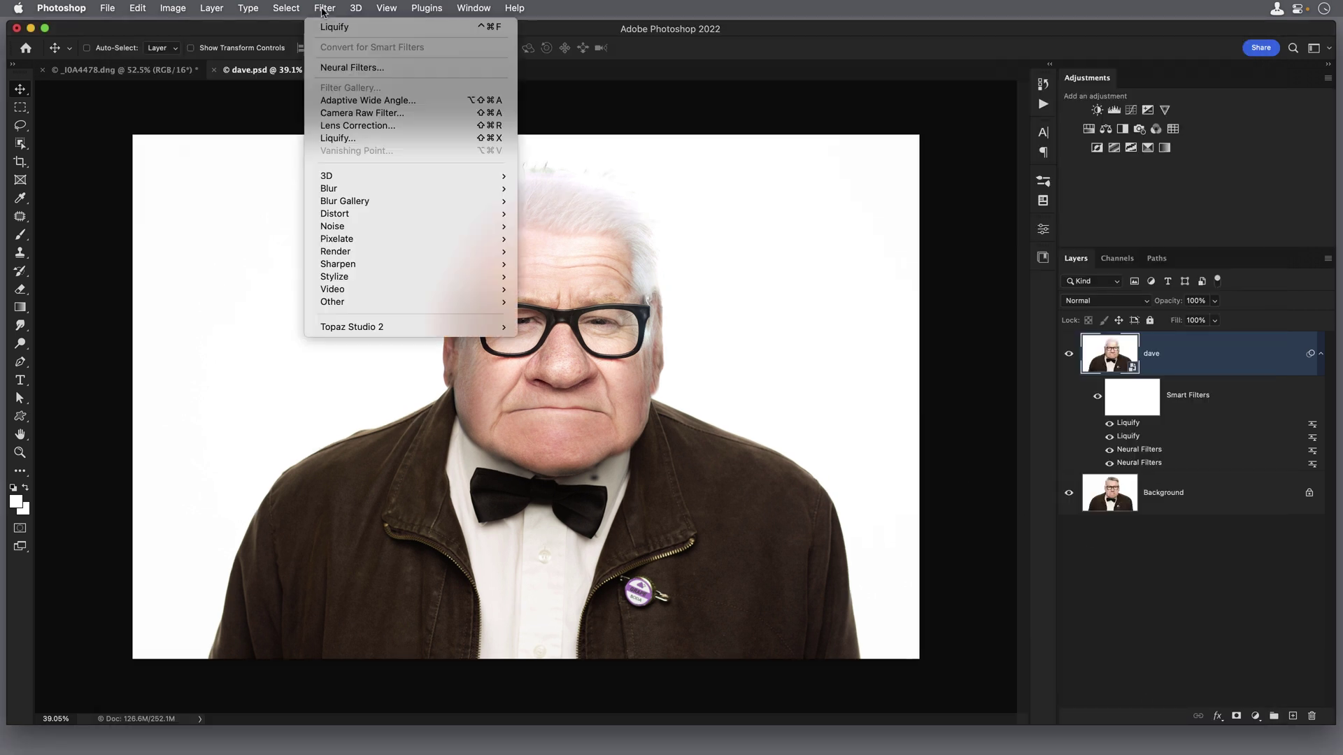
# Add a third Liquify pass with Mouth Width pushed to 100.
pyautogui.click(349, 149)
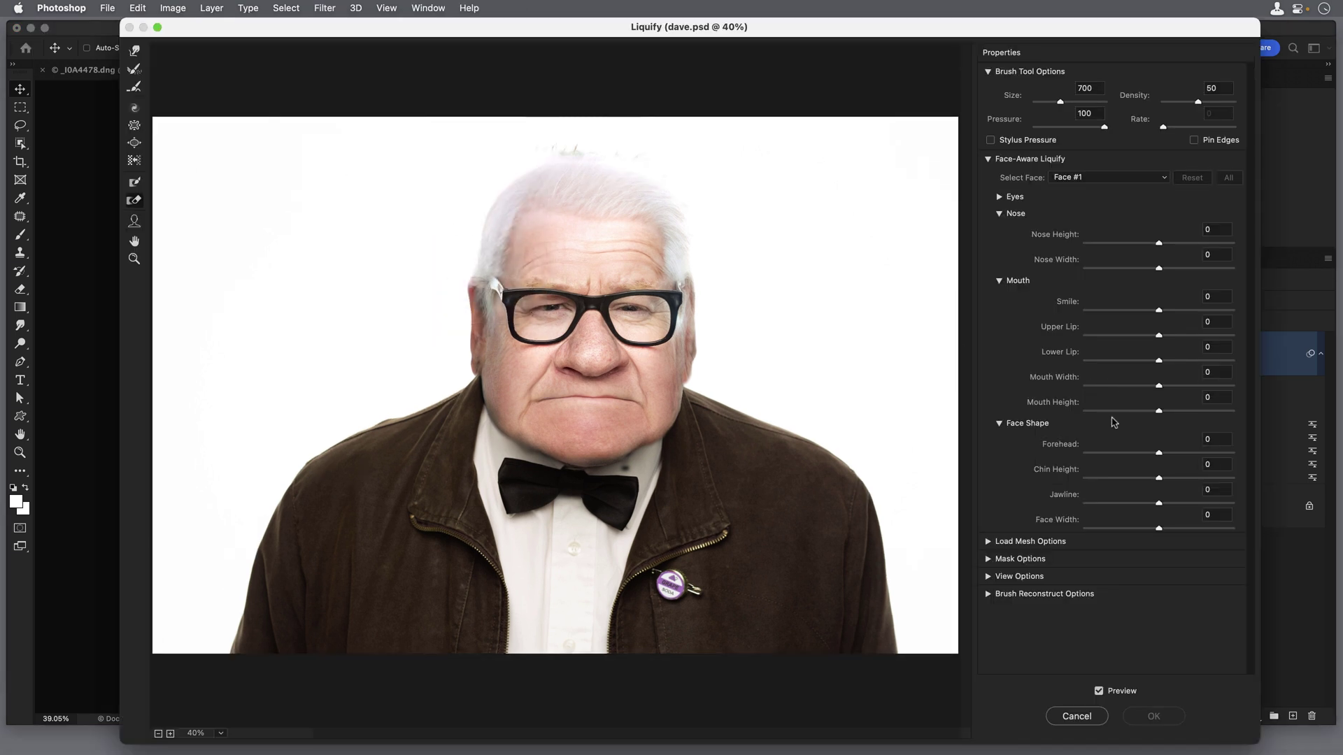
pyautogui.moveTo(1160, 390); pyautogui.dragTo(1164, 390)
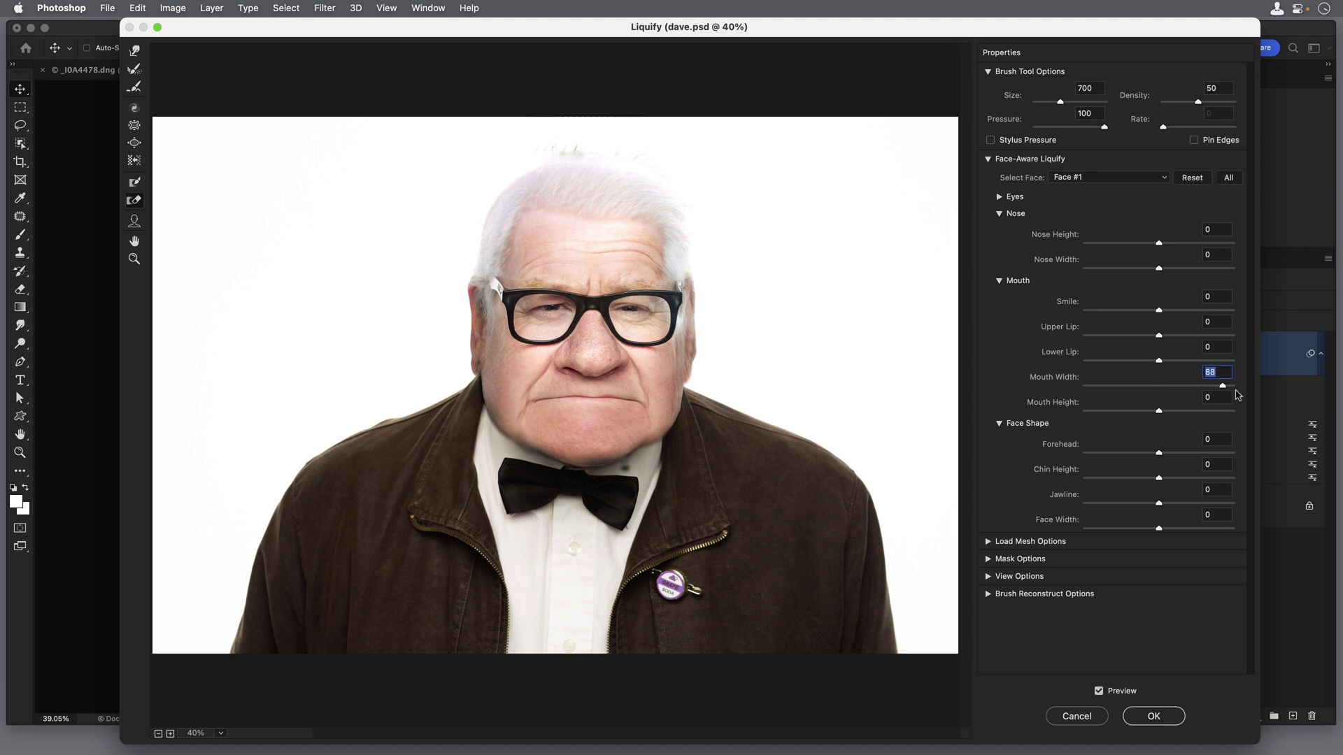
pyautogui.click(1154, 714)
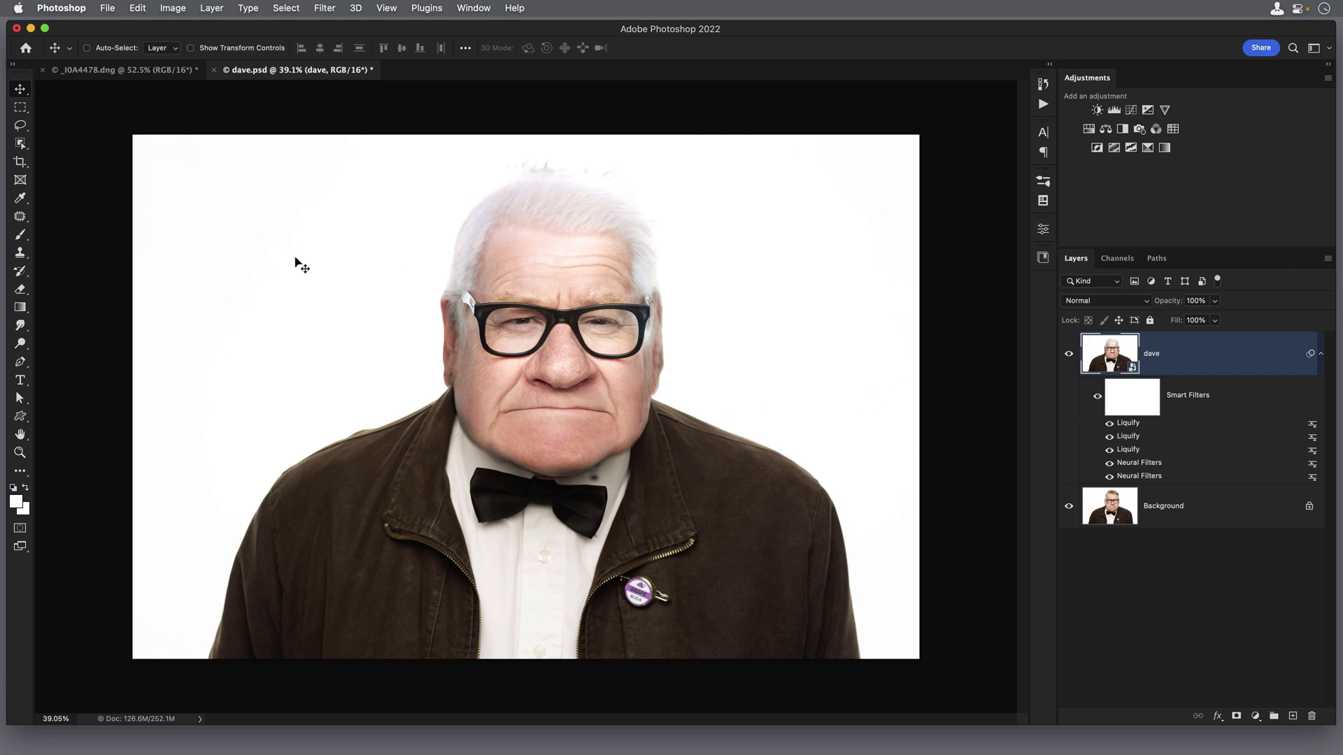
# Lasso around the man's head and hair and copy it onto a new Layer 1.
pyautogui.press('l')
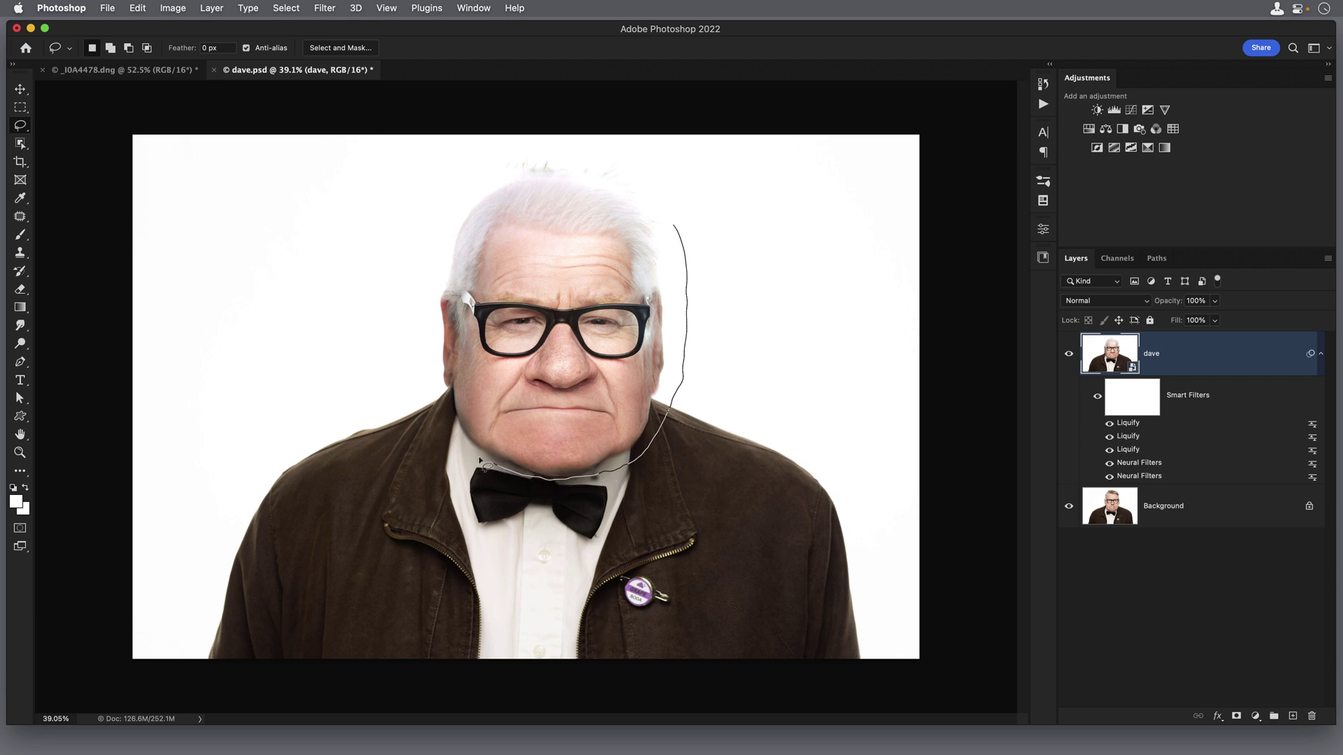
pyautogui.moveTo(401, 350)
pyautogui.mouseDown()
pyautogui.moveTo(393, 280)
pyautogui.moveTo(476, 161)
pyautogui.moveTo(589, 155)
pyautogui.moveTo(675, 225)
pyautogui.mouseUp()
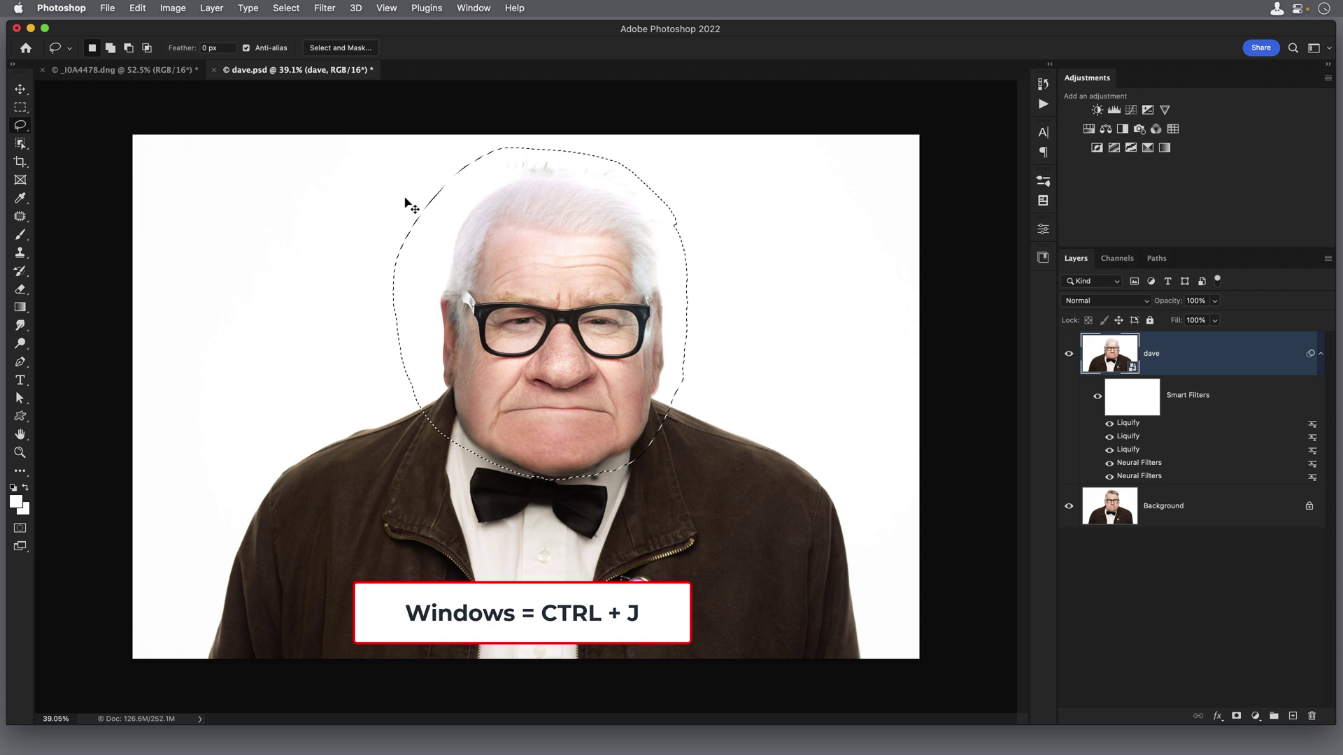
pyautogui.press('super+j')
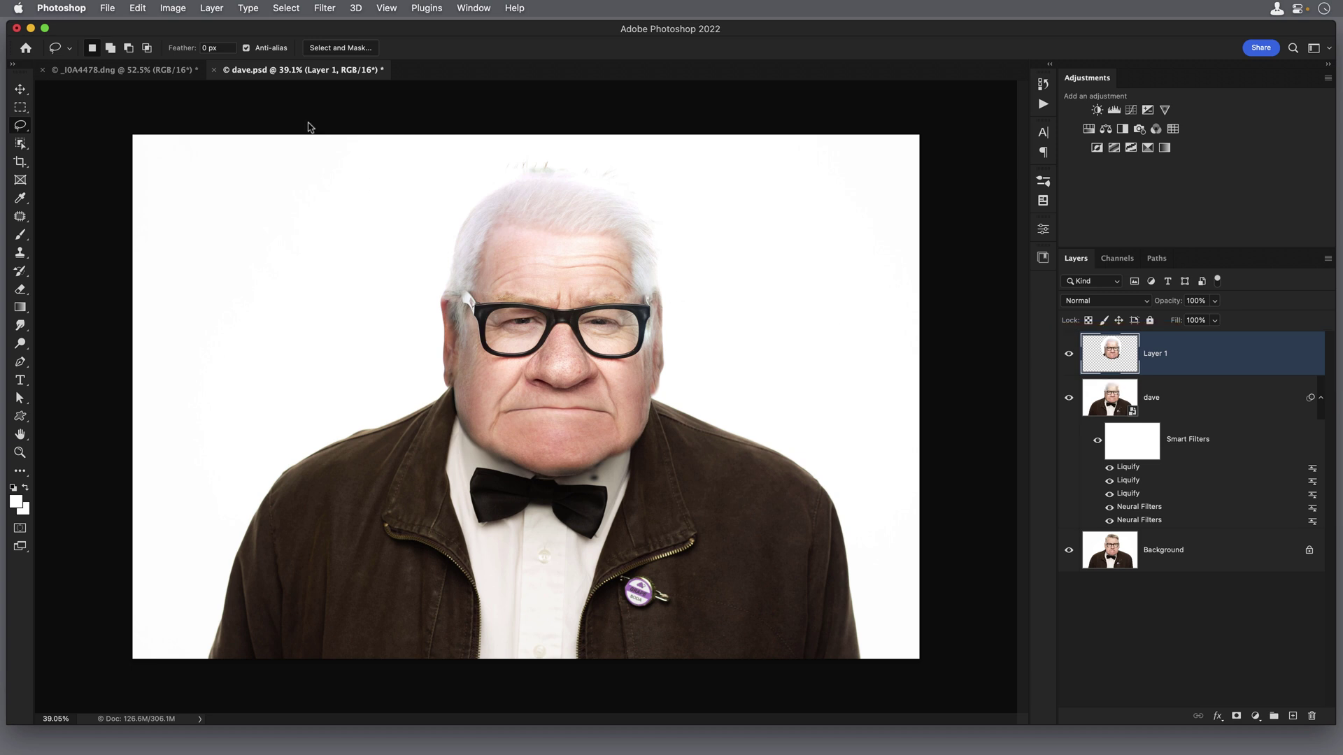
# Open Liquify on the head copy and freeze a band across the cheeks, nose and mouth.
pyautogui.click(324, 8)
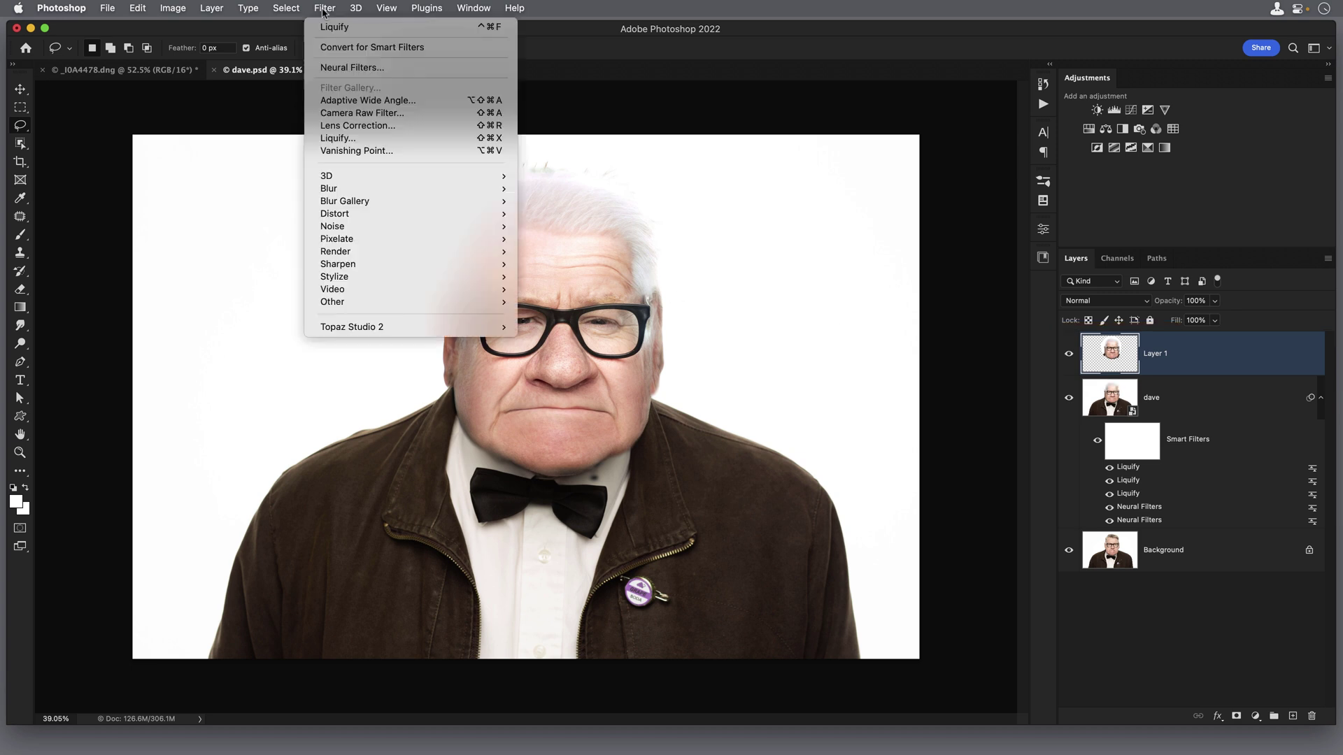
pyautogui.click(337, 138)
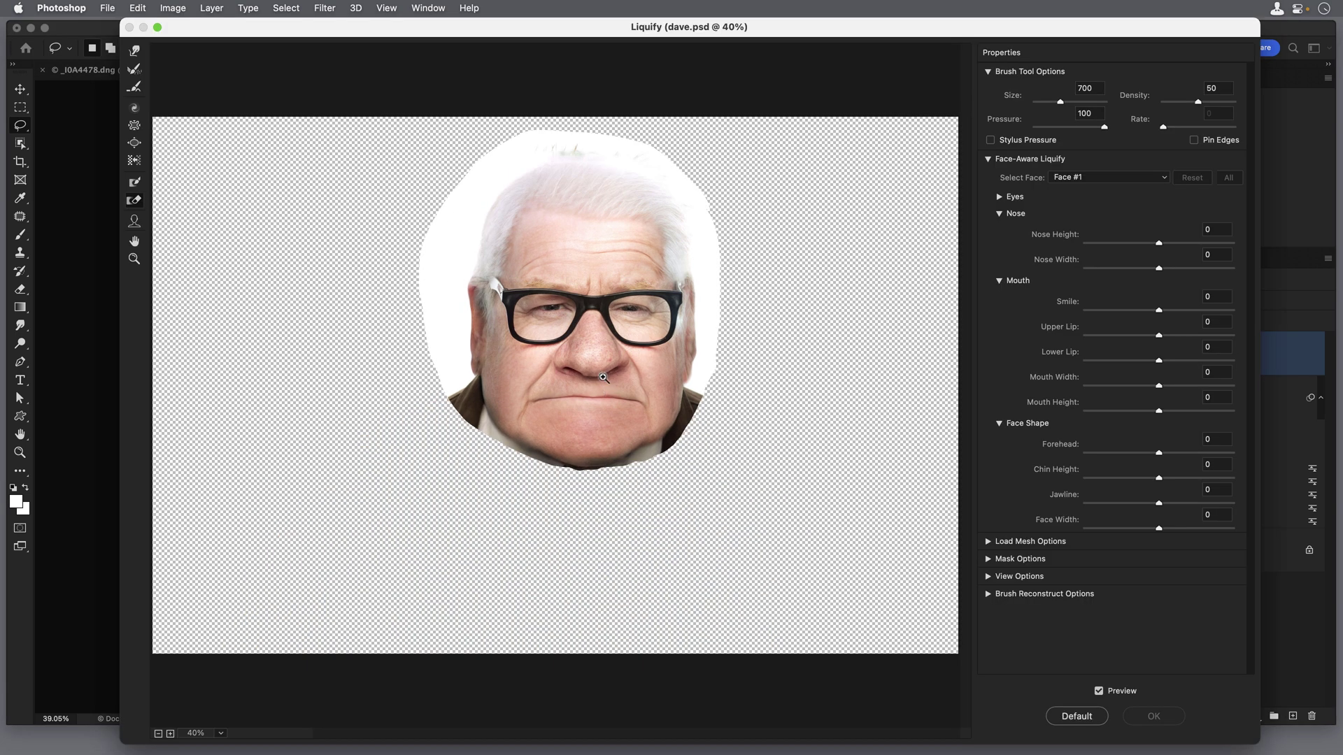
pyautogui.keyDown('super'); pyautogui.click(605, 380); pyautogui.keyUp('super')
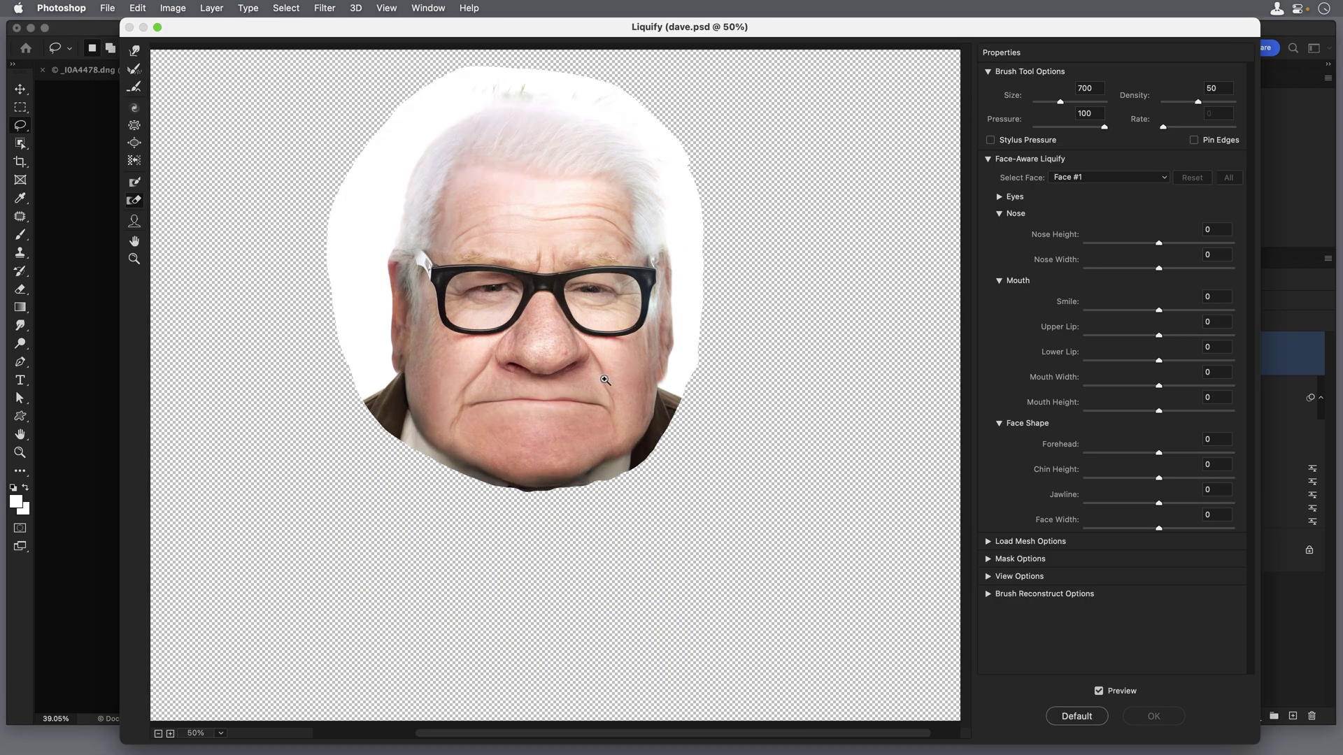
pyautogui.click(135, 183)
pyautogui.press(']')
pyautogui.press(']')
pyautogui.press(']')
pyautogui.press(']')
pyautogui.press(']')
pyautogui.moveTo(698, 409)
pyautogui.mouseDown()
pyautogui.moveTo(575, 376)
pyautogui.moveTo(327, 382)
pyautogui.moveTo(595, 382)
pyautogui.moveTo(730, 414)
pyautogui.moveTo(692, 408)
pyautogui.mouseUp()
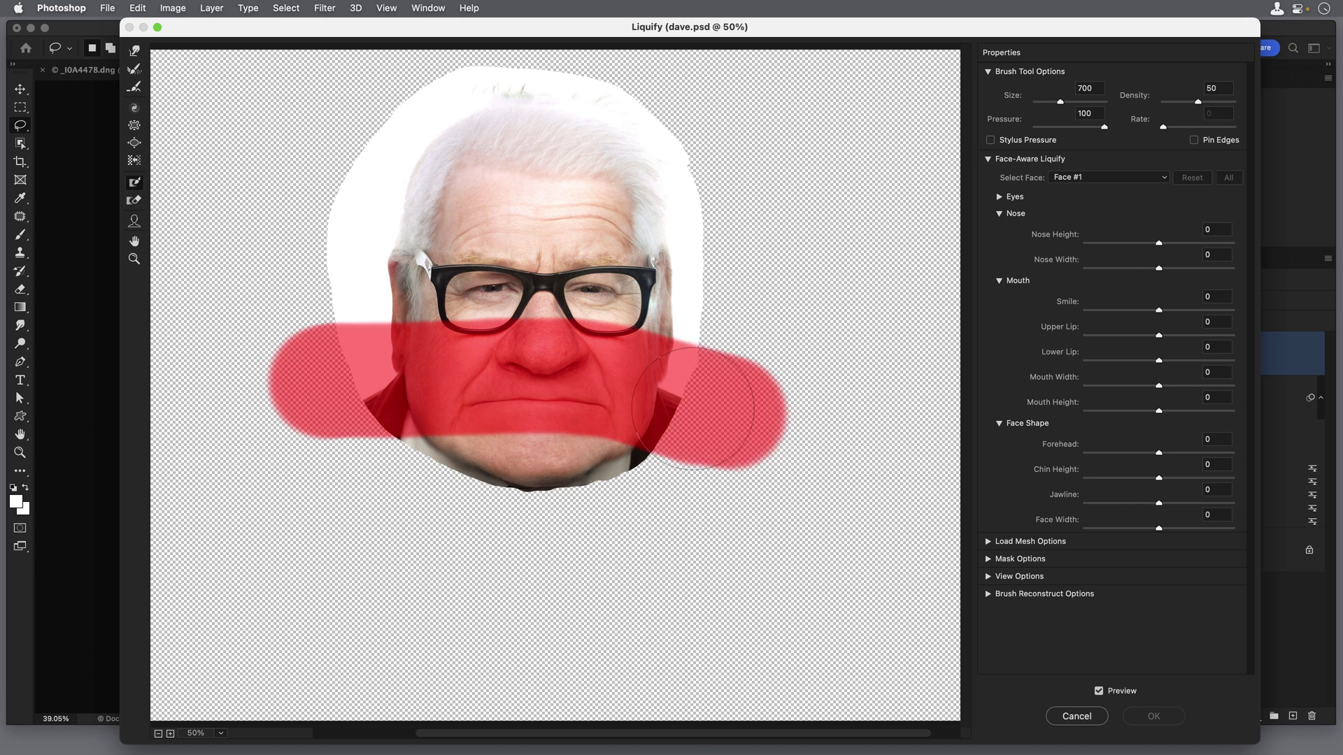
# Push the chin's bottom edge upward with a large Forward Warp brush for a squarer jaw.
pyautogui.click(134, 51)
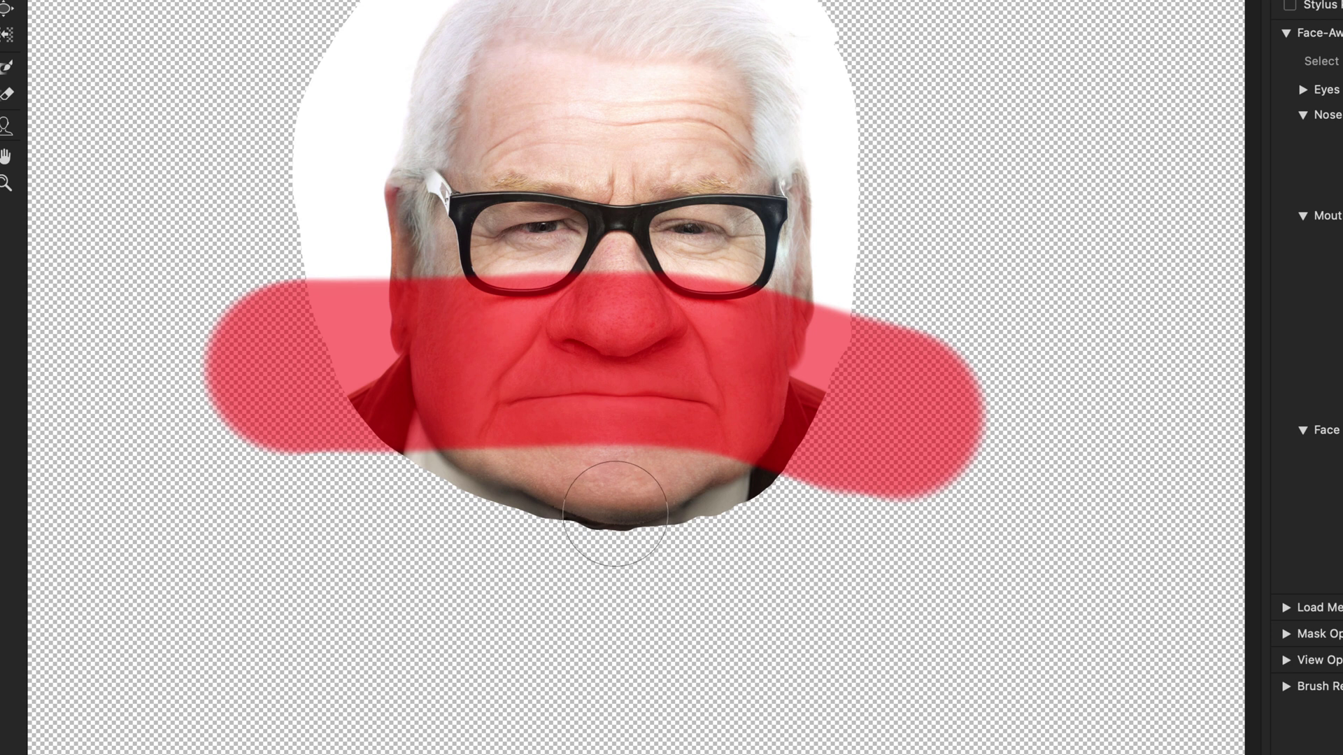
pyautogui.press('z')
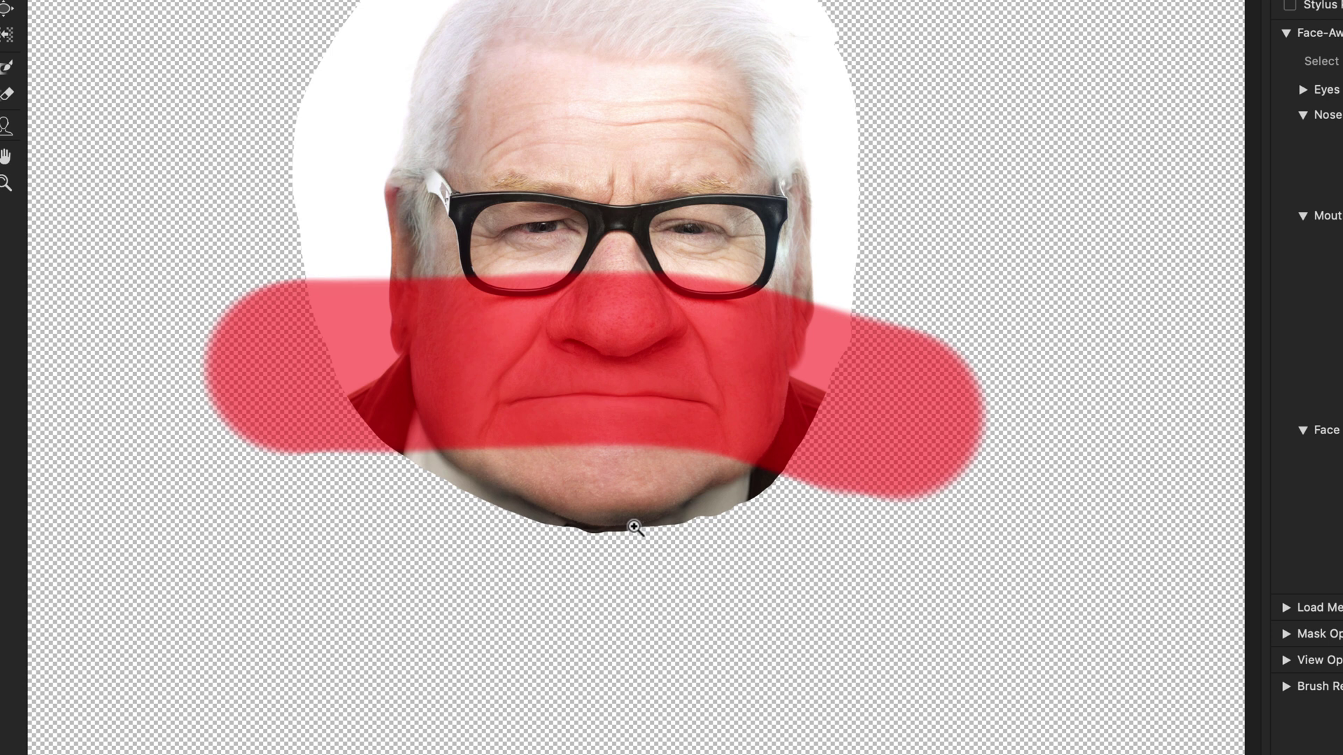
pyautogui.press('f')
pyautogui.press(']')
pyautogui.press(']')
pyautogui.press(']')
pyautogui.press(']')
pyautogui.press(']')
pyautogui.press(']')
pyautogui.press(']')
pyautogui.press(']')
pyautogui.press(']')
pyautogui.press(']')
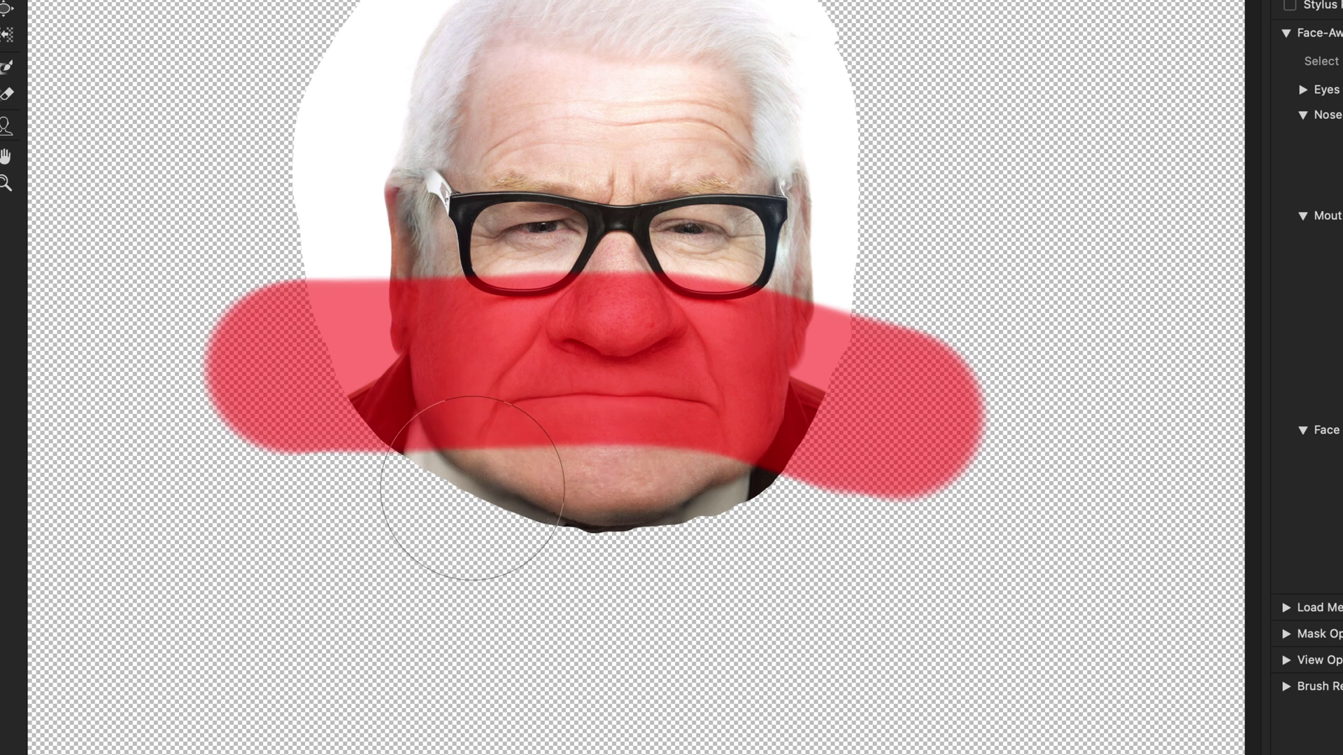
pyautogui.press(']')
pyautogui.press(']')
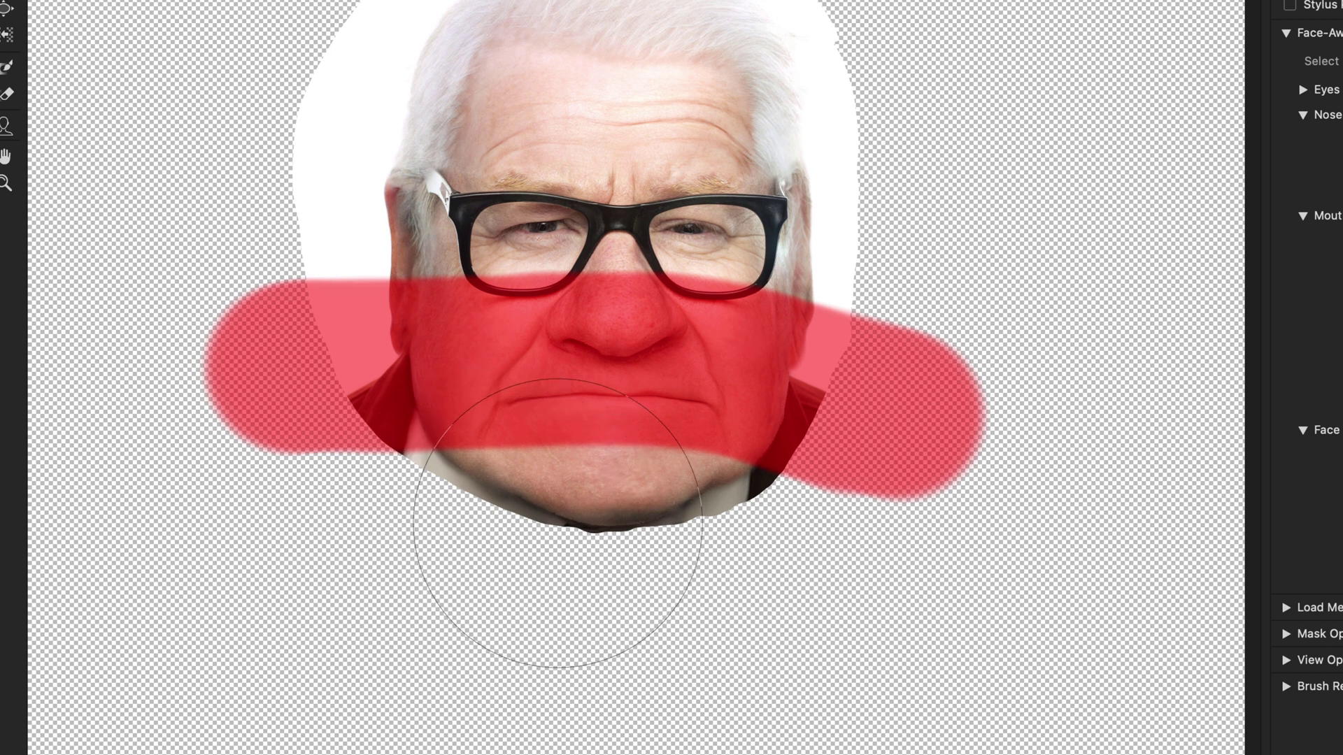
pyautogui.moveTo(544, 548); pyautogui.dragTo(547, 523)
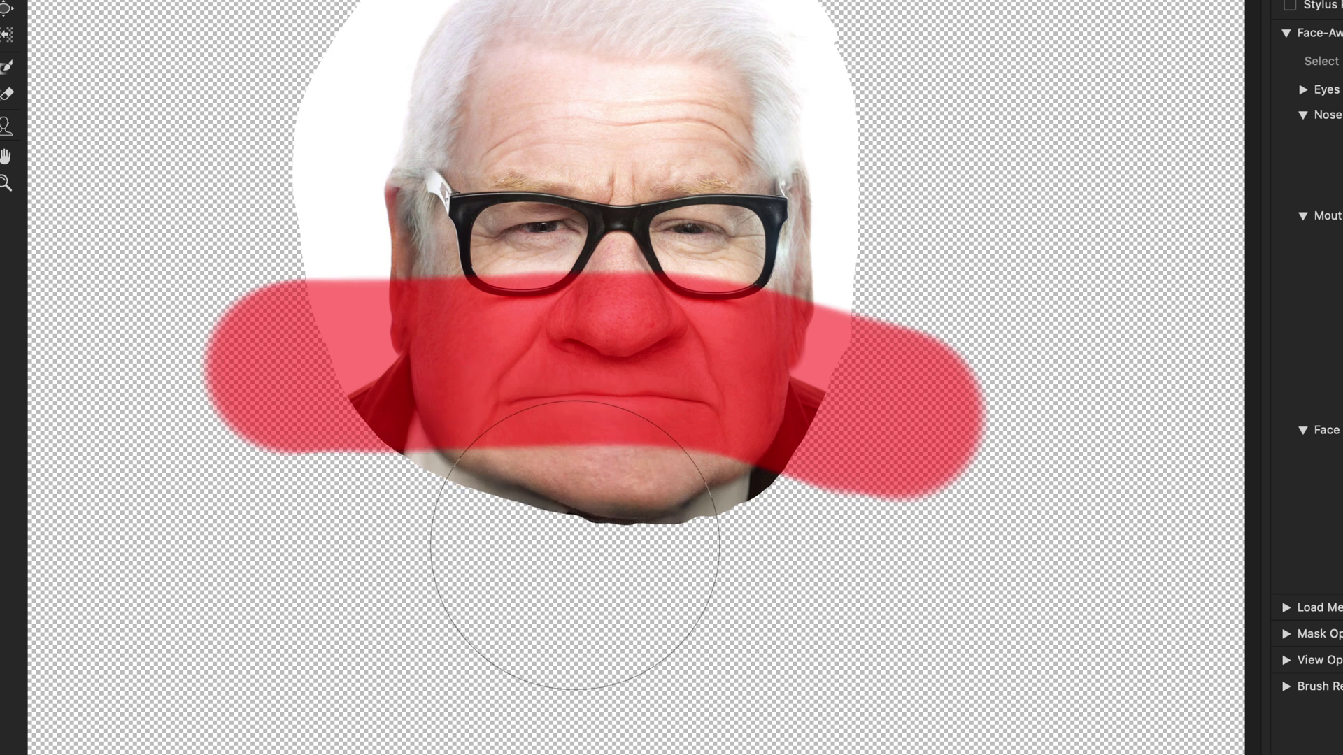
pyautogui.moveTo(606, 575)
pyautogui.mouseDown()
pyautogui.moveTo(611, 542)
pyautogui.moveTo(662, 561)
pyautogui.moveTo(656, 541)
pyautogui.moveTo(688, 550)
pyautogui.moveTo(632, 533)
pyautogui.mouseUp()
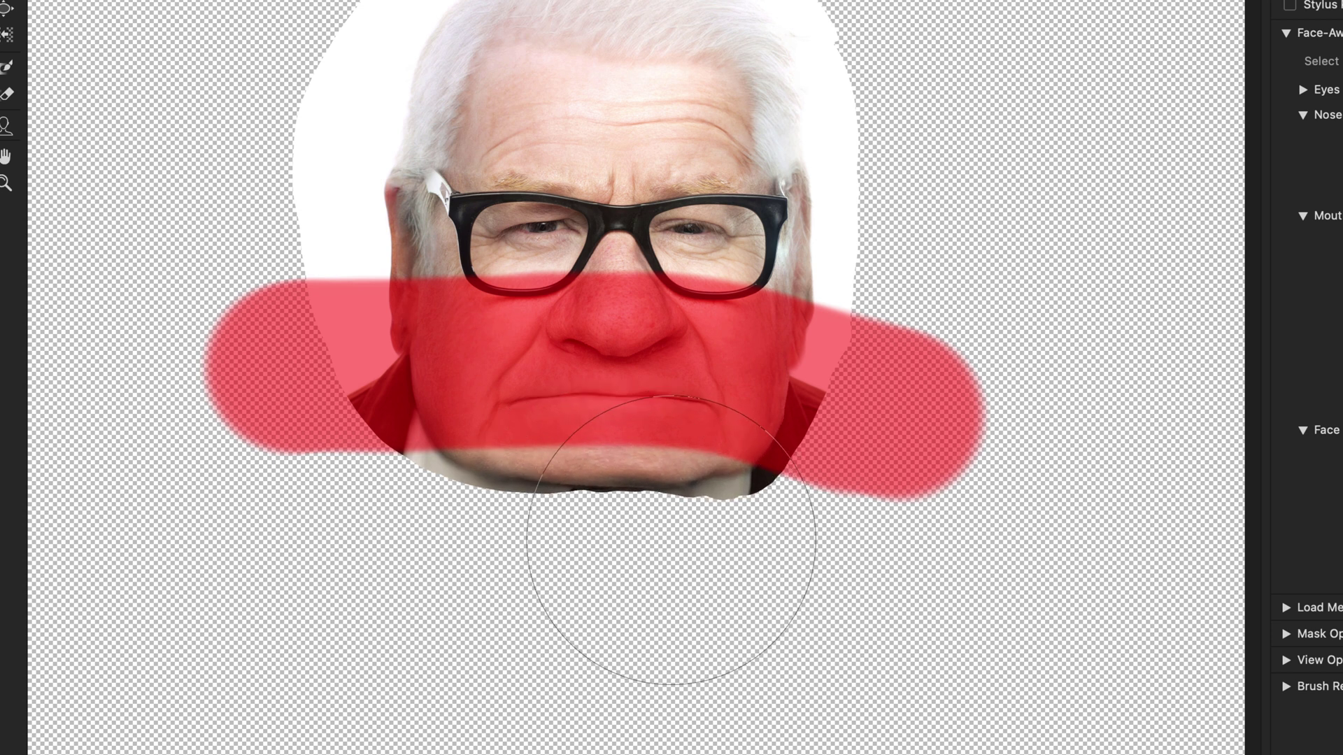
# Erase the red freeze mask from the face with the Thaw Mask tool.
pyautogui.click(10, 68)
pyautogui.click(7, 93)
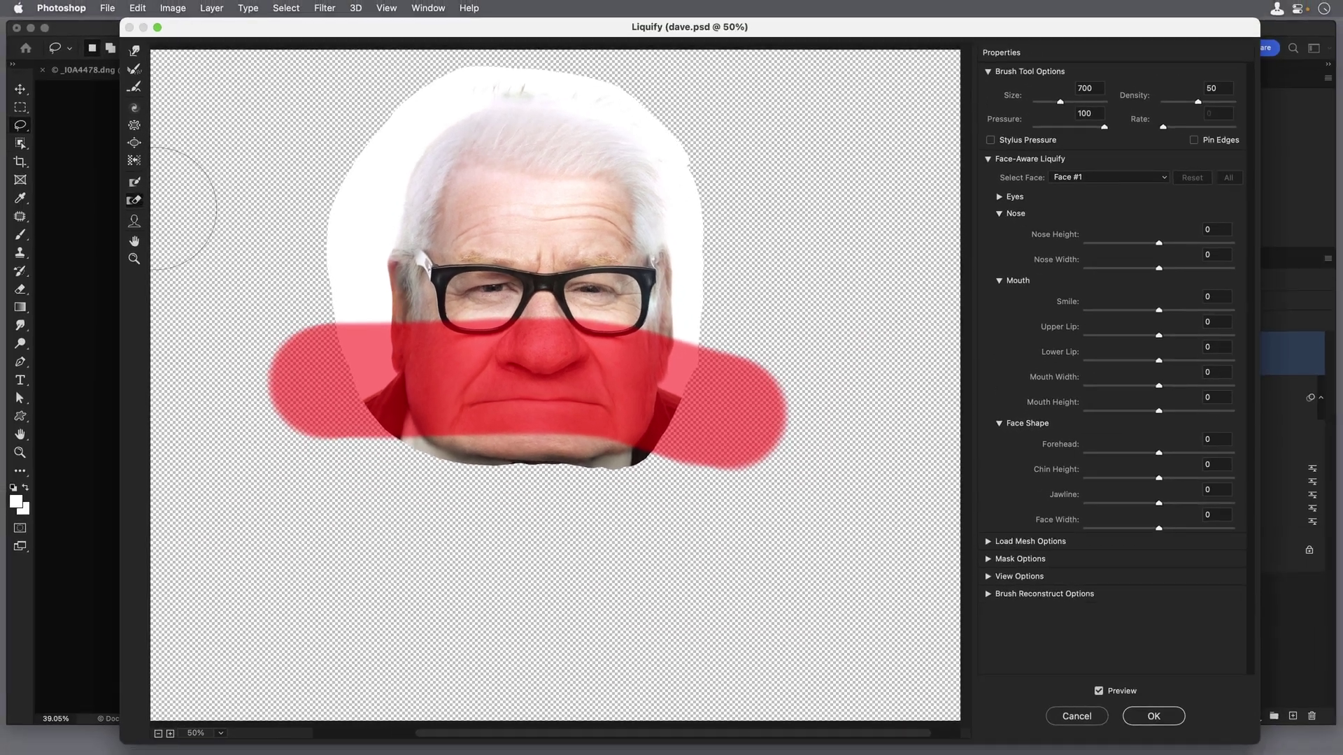
pyautogui.moveTo(391, 297); pyautogui.dragTo(198, 308)
pyautogui.moveTo(262, 344)
pyautogui.mouseDown()
pyautogui.moveTo(264, 409)
pyautogui.moveTo(472, 418)
pyautogui.moveTo(654, 343)
pyautogui.moveTo(594, 441)
pyautogui.mouseUp()
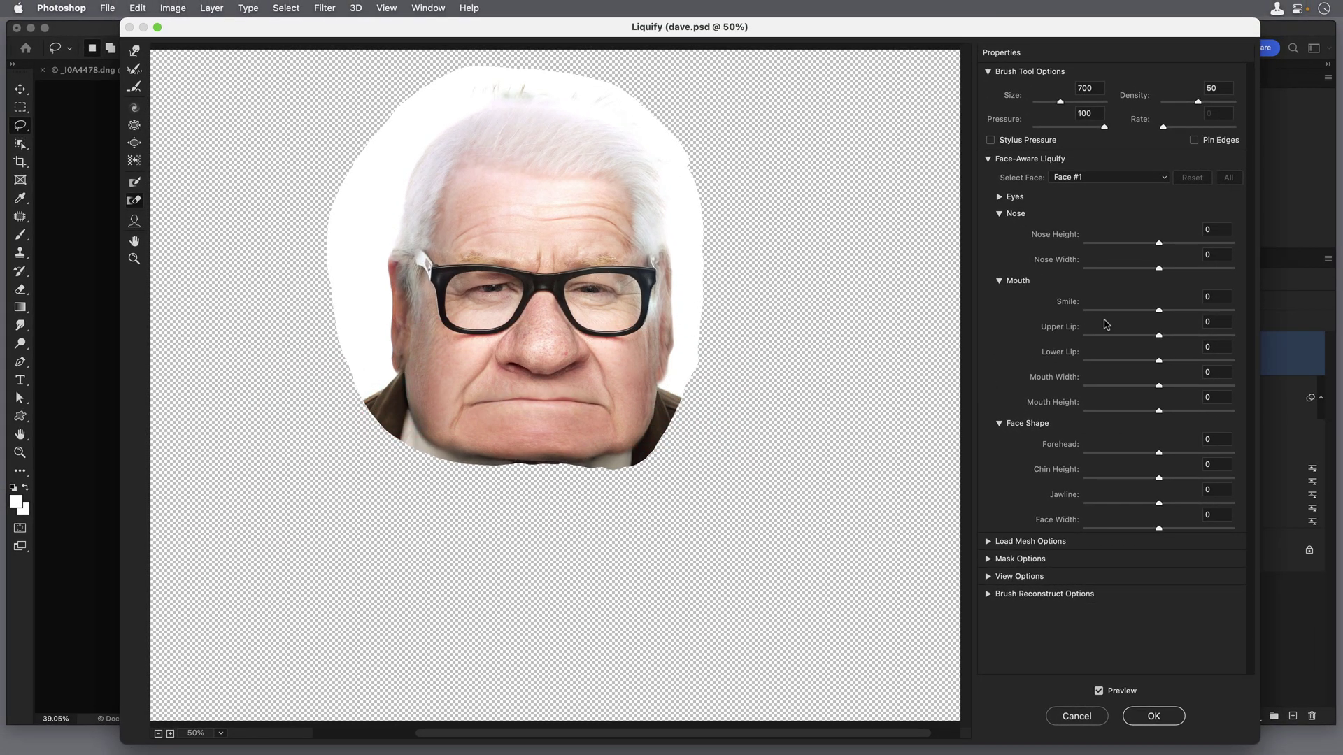
# Set Smile to -33 and Mouth Width to 80, then apply the Liquify changes.
pyautogui.moveTo(1158, 310); pyautogui.dragTo(1136, 310)
pyautogui.moveTo(1159, 386); pyautogui.dragTo(1200, 386)
pyautogui.click(1154, 717)
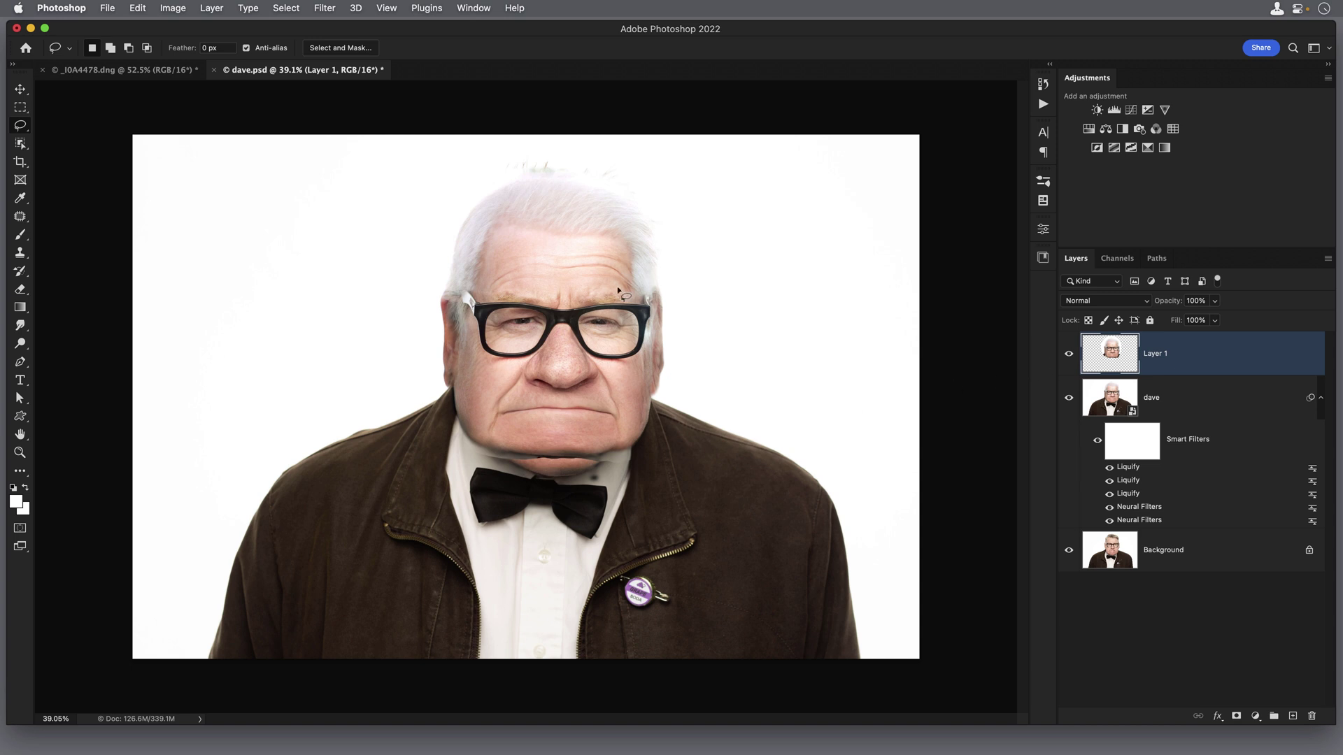
# Free-transform Layer 1's head up to about 106.66%, then nudge it slightly down onto the neck.
pyautogui.click(137, 9)
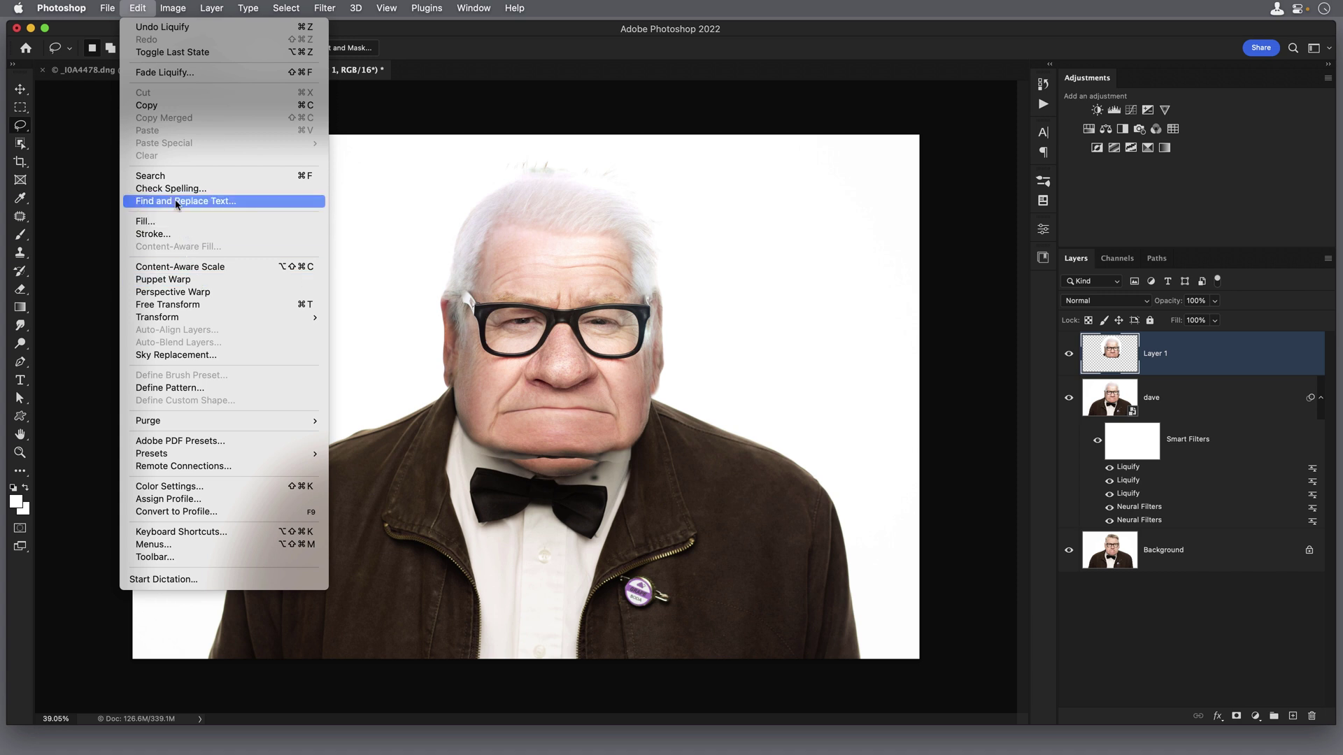
pyautogui.click(175, 304)
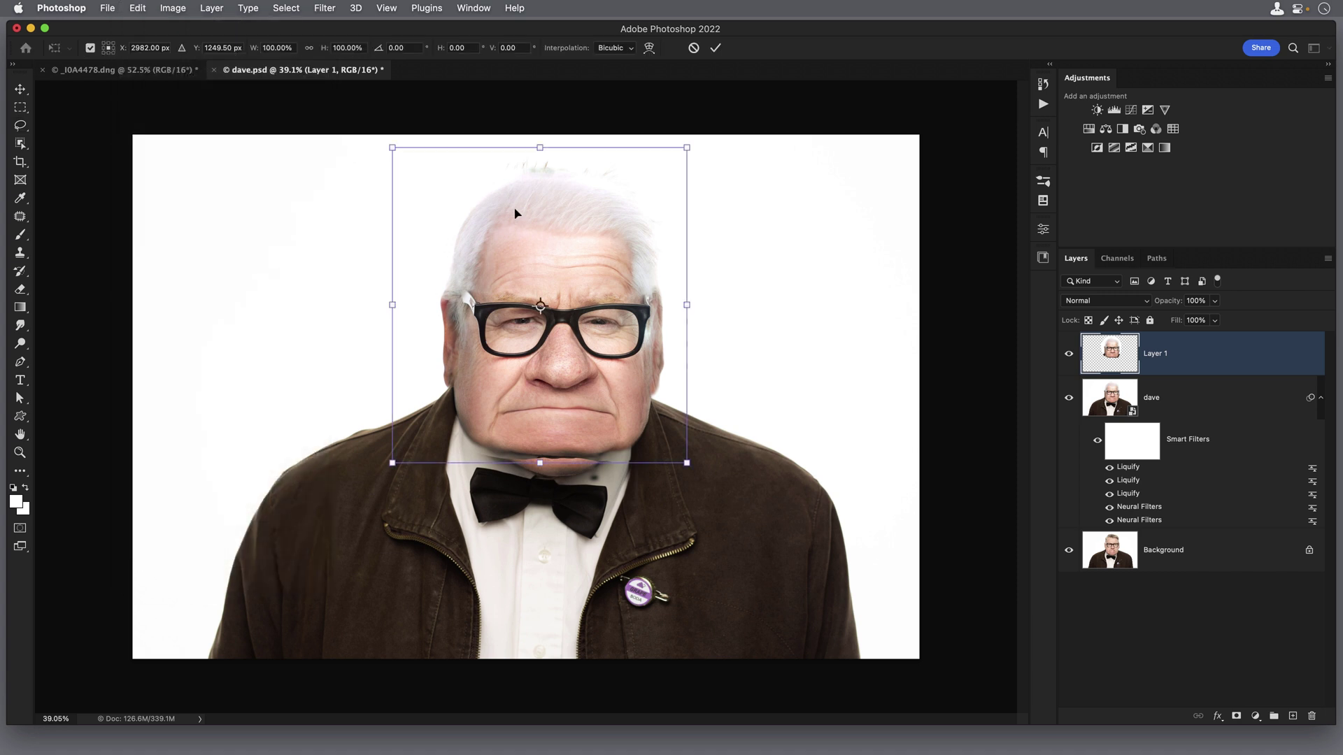
pyautogui.moveTo(392, 149); pyautogui.dragTo(382, 138)
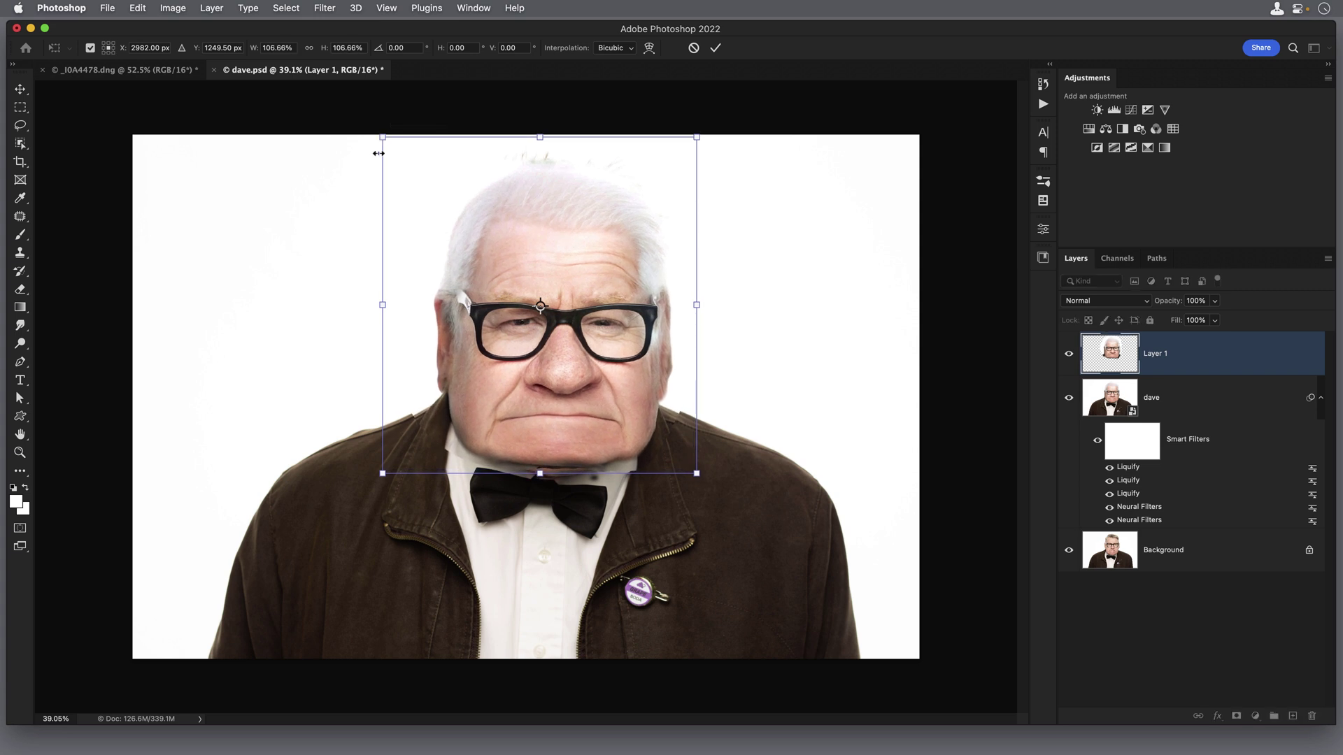
pyautogui.press('l')
pyautogui.press('v')
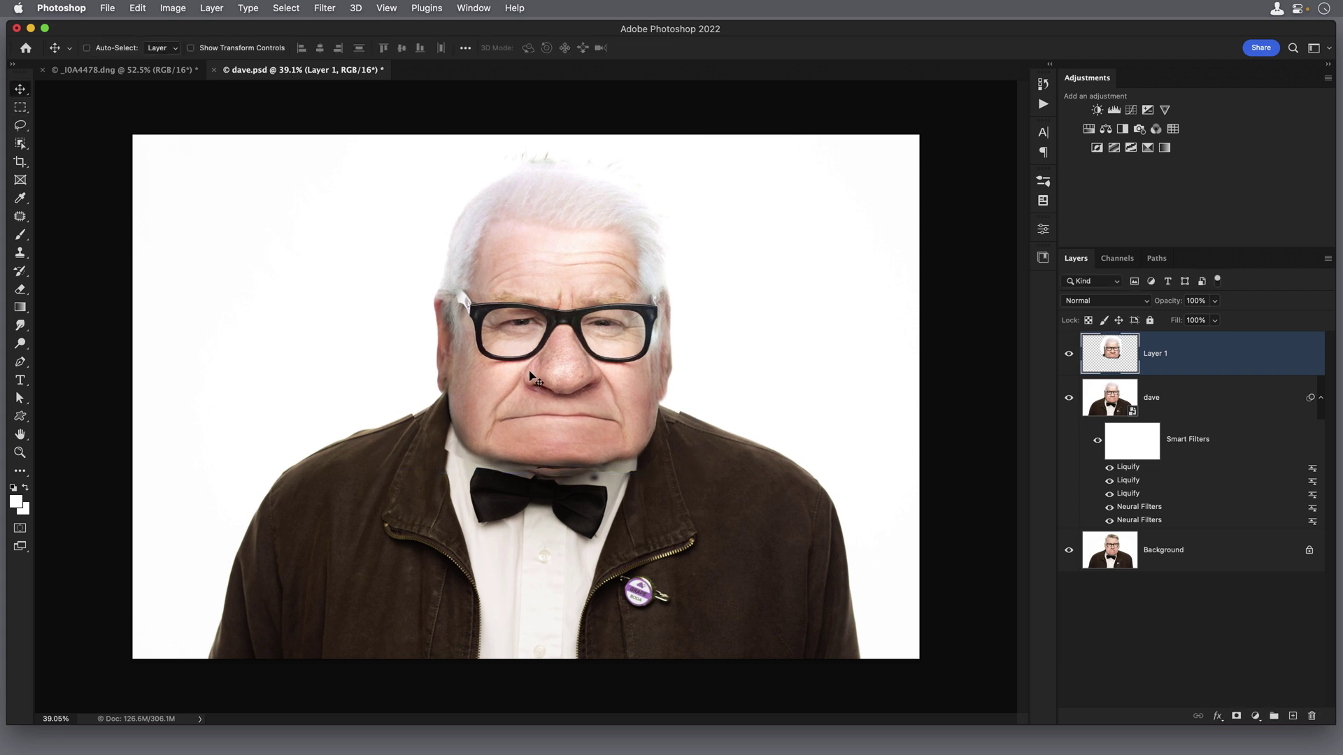
pyautogui.moveTo(533, 378); pyautogui.dragTo(542, 400)
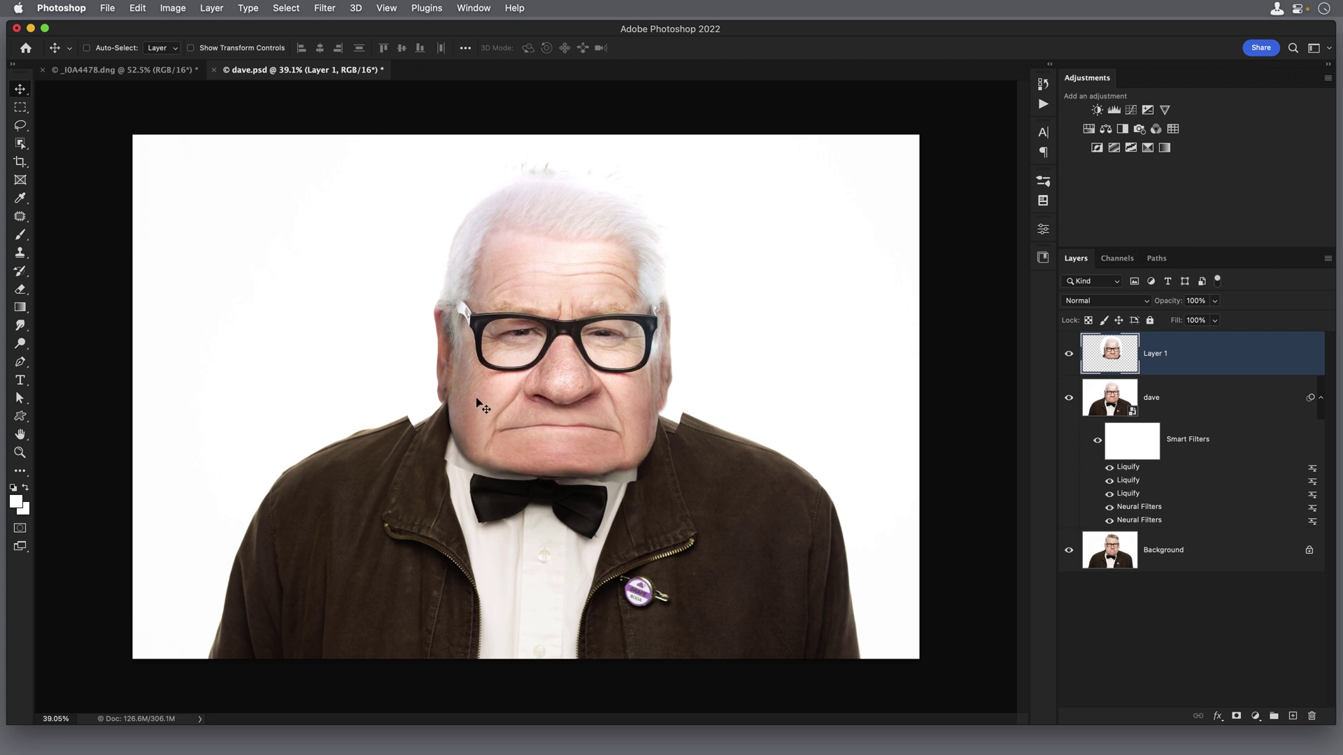
# Add a layer mask to Layer 1 and set a soft brush at 26% hardness.
pyautogui.scroll(2, 532, 448)
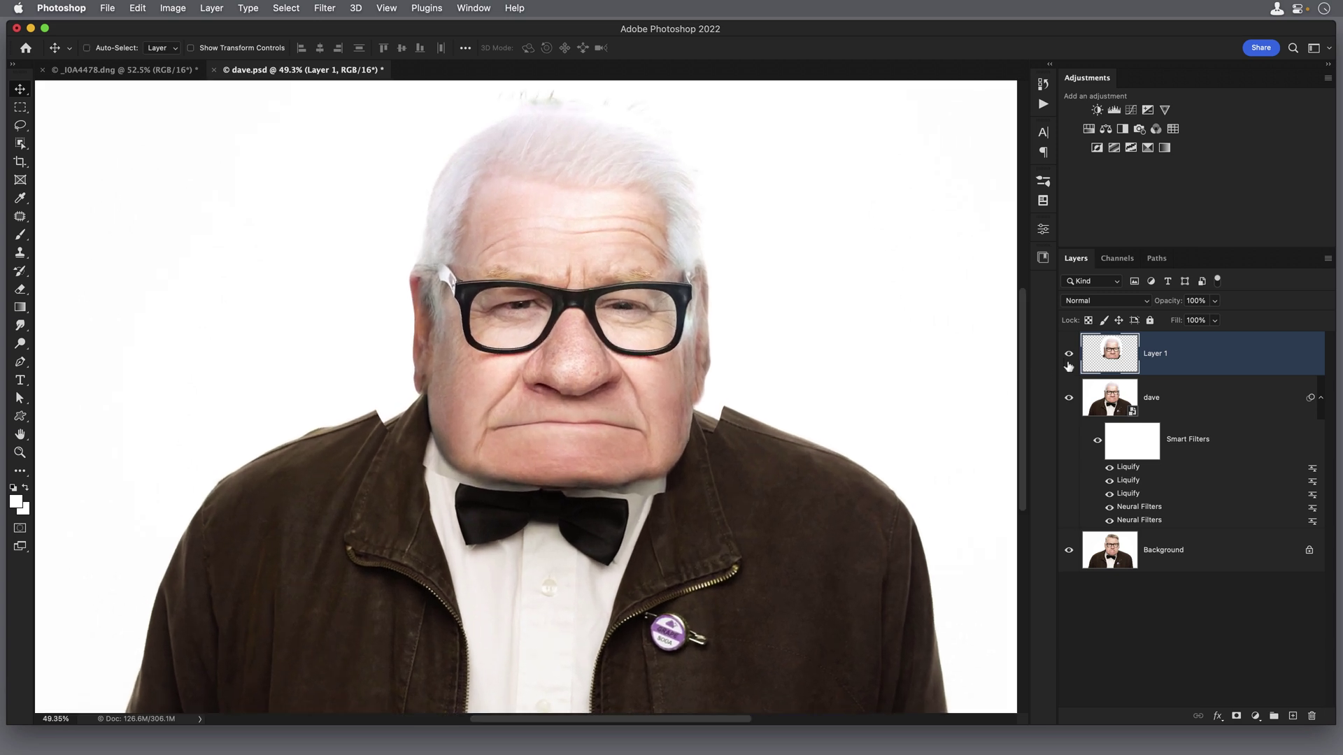
pyautogui.click(1236, 716)
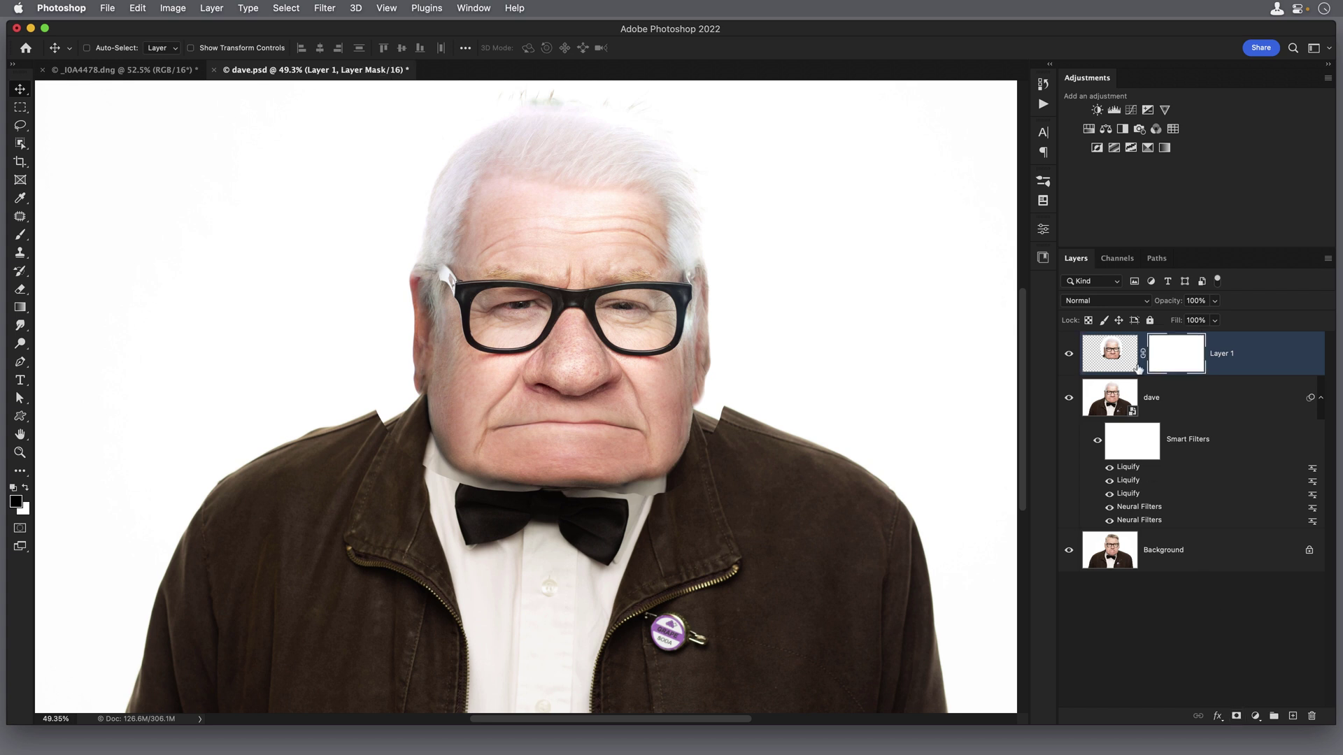
pyautogui.press('b')
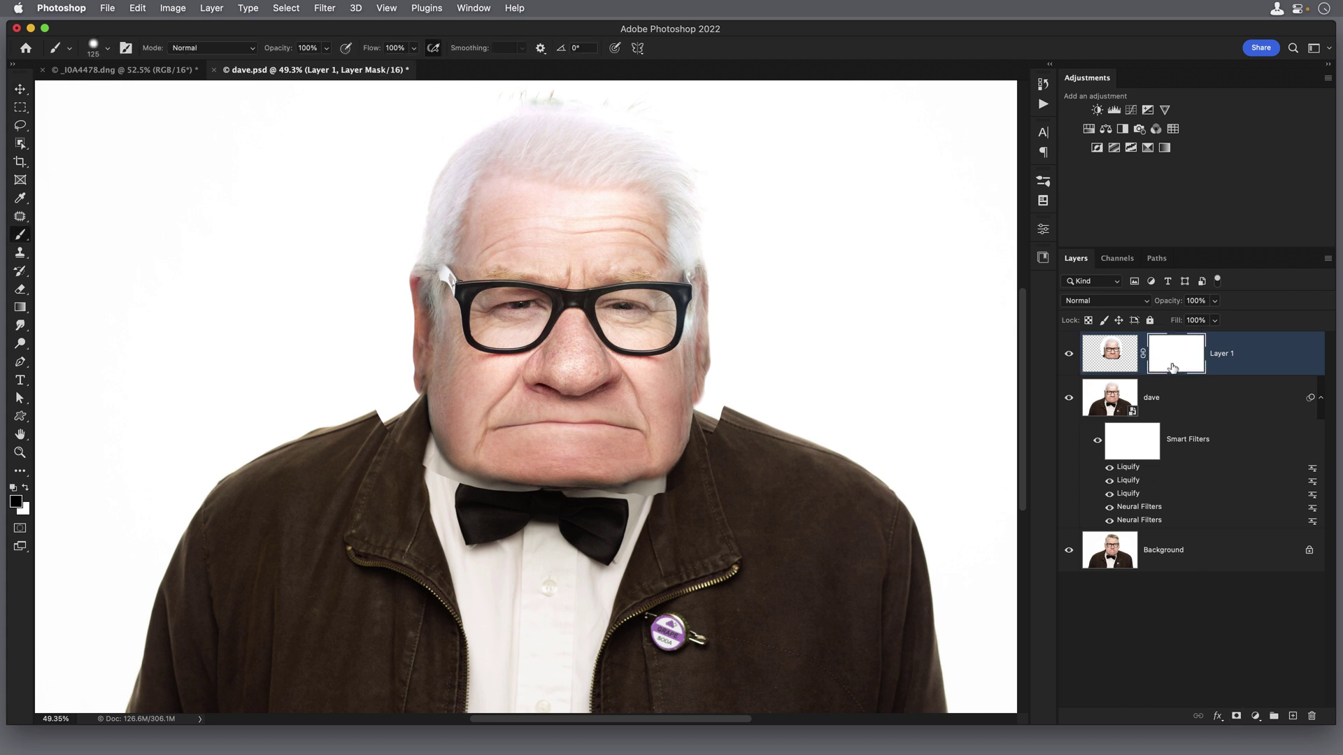
pyautogui.click(108, 50)
pyautogui.moveTo(121, 124); pyautogui.dragTo(108, 124)
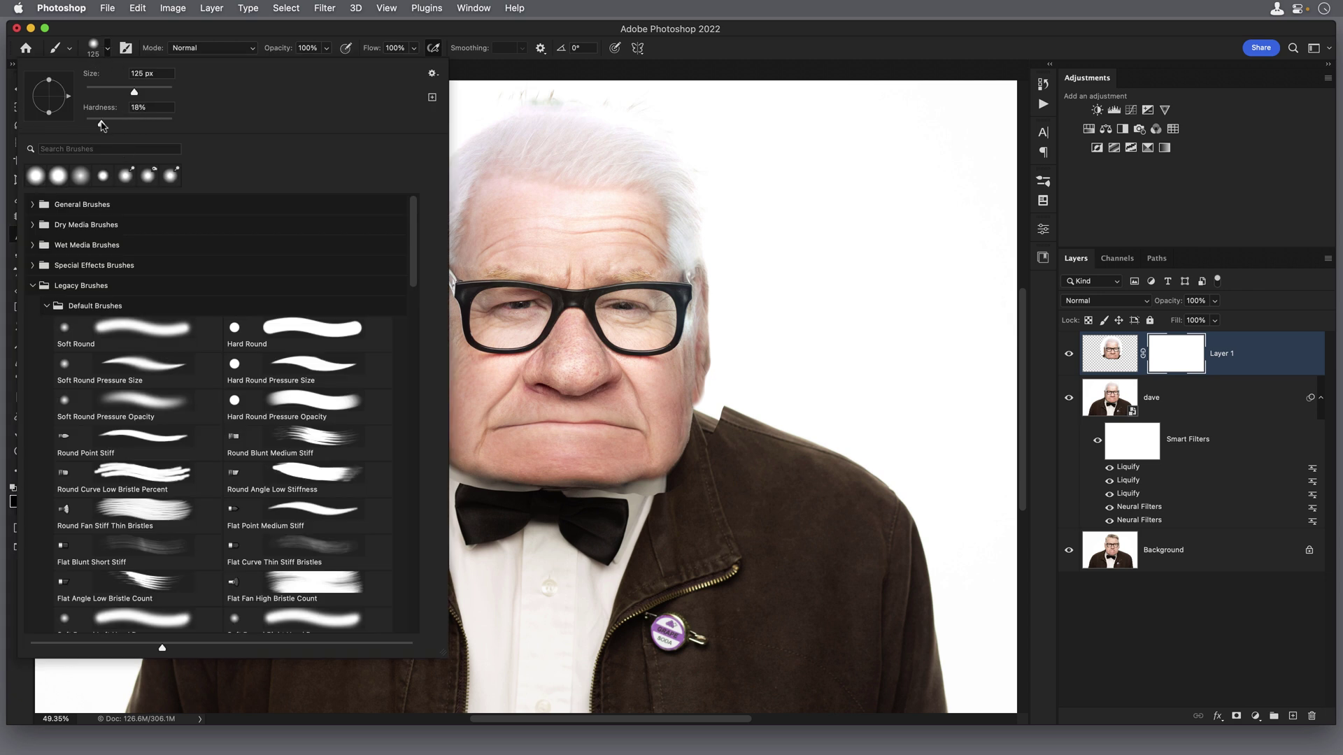
pyautogui.press('Return')
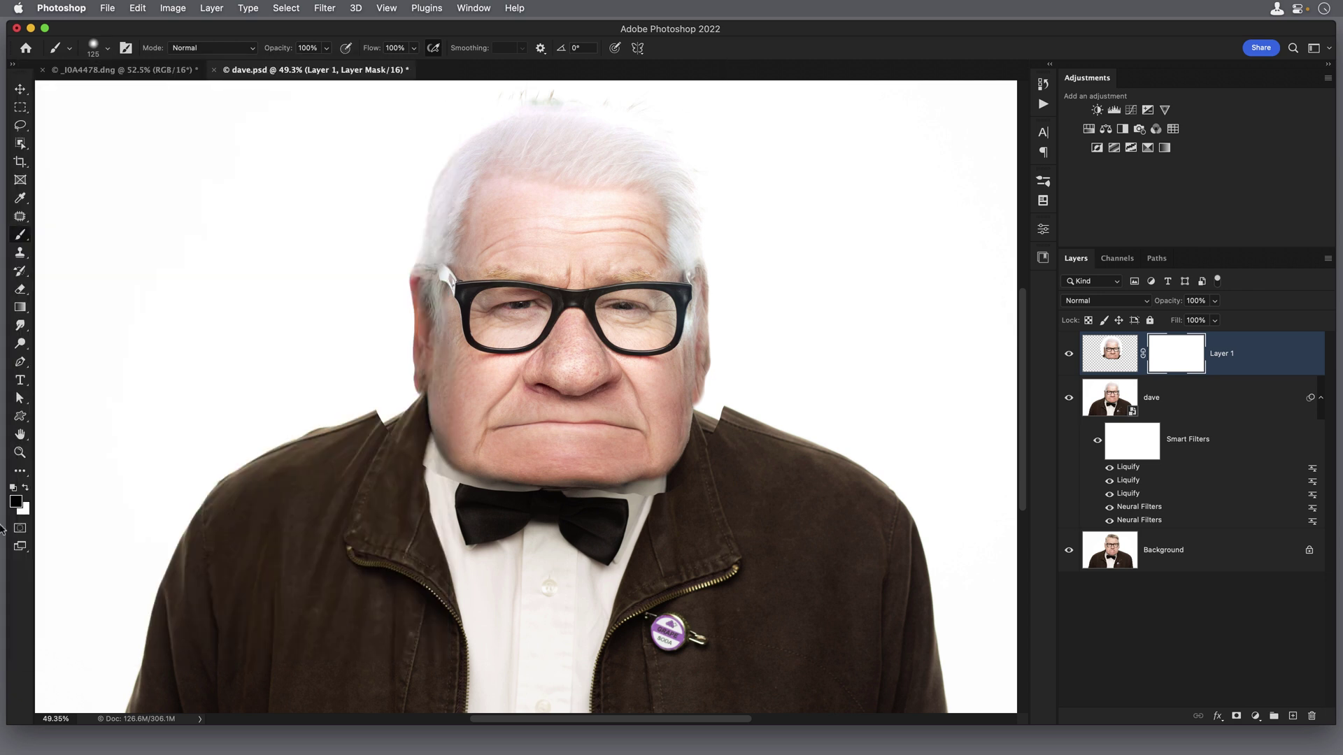
# Paint black on the mask to hide the white notches at the collar and shoulder.
pyautogui.moveTo(375, 430)
pyautogui.mouseDown()
pyautogui.moveTo(401, 458)
pyautogui.moveTo(420, 464)
pyautogui.moveTo(393, 406)
pyautogui.mouseUp()
pyautogui.press('[')
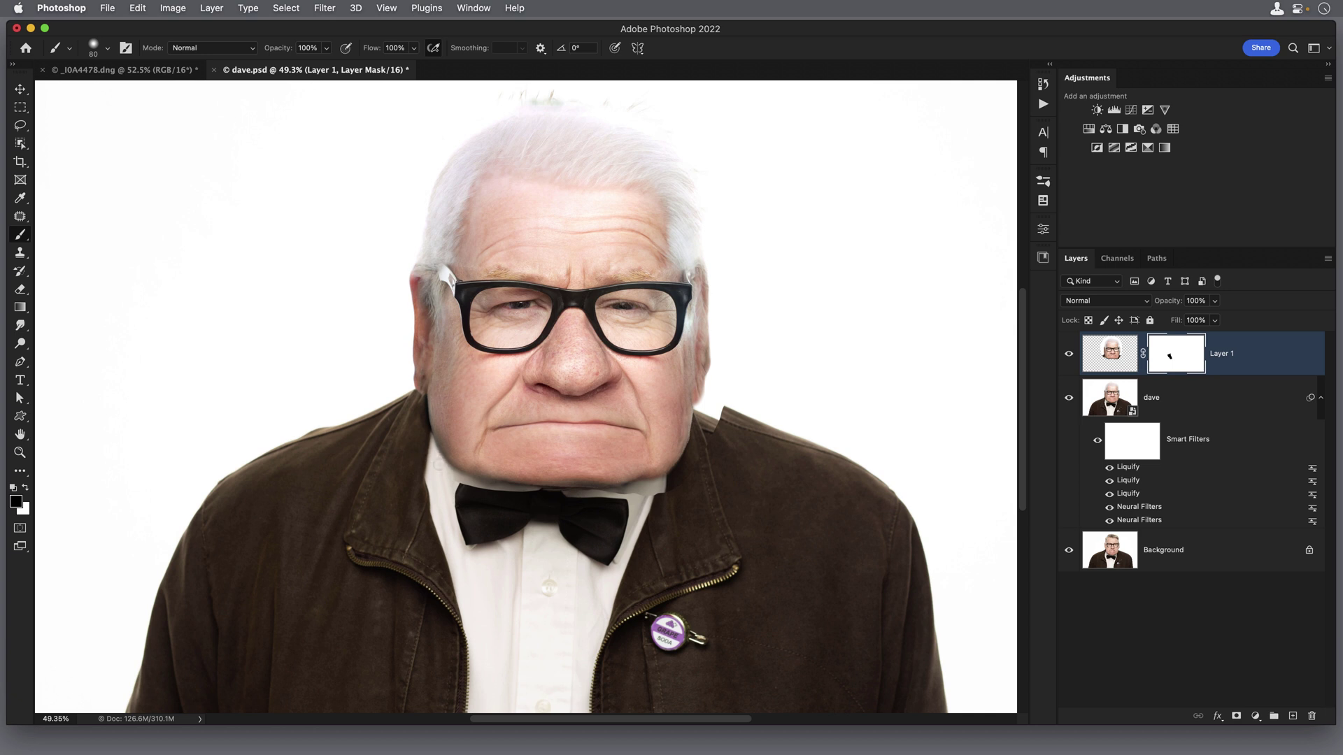
pyautogui.press(']')
pyautogui.press(']')
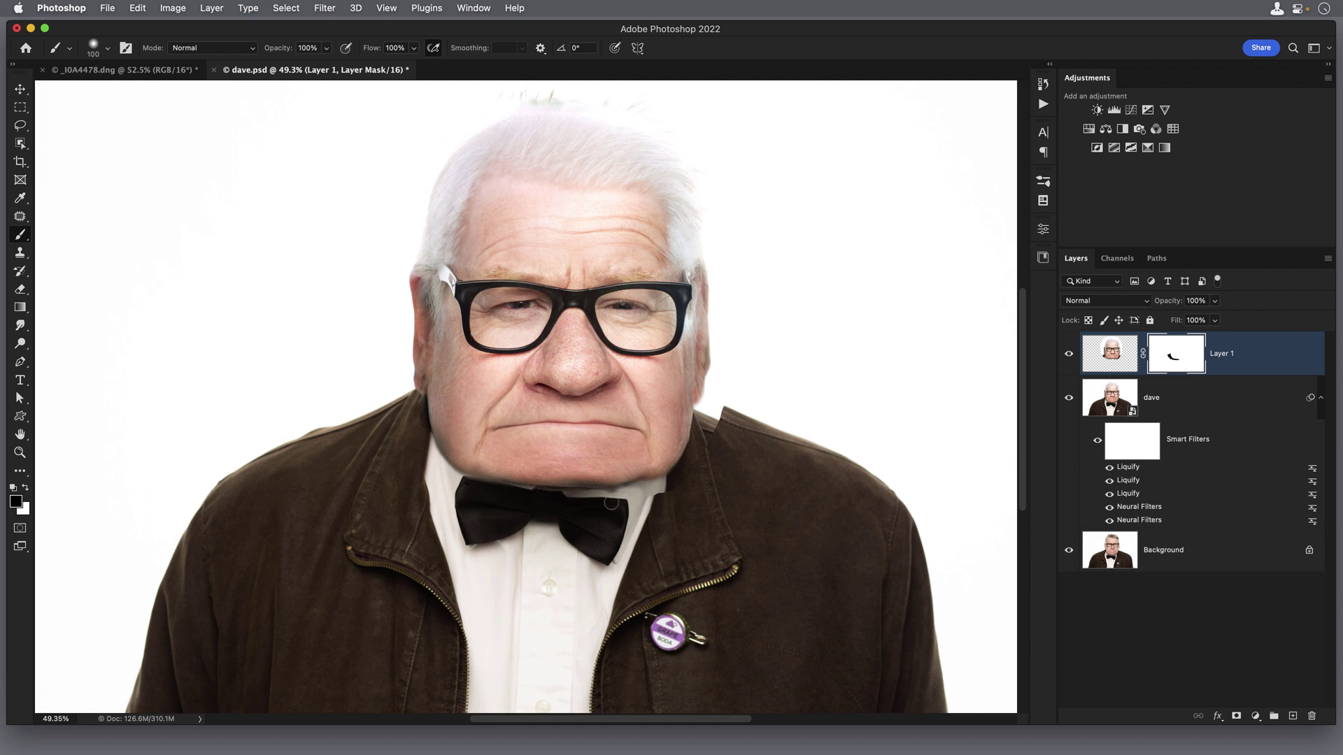
pyautogui.press(']')
pyautogui.moveTo(736, 439)
pyautogui.mouseDown()
pyautogui.moveTo(712, 439)
pyautogui.moveTo(716, 421)
pyautogui.mouseUp()
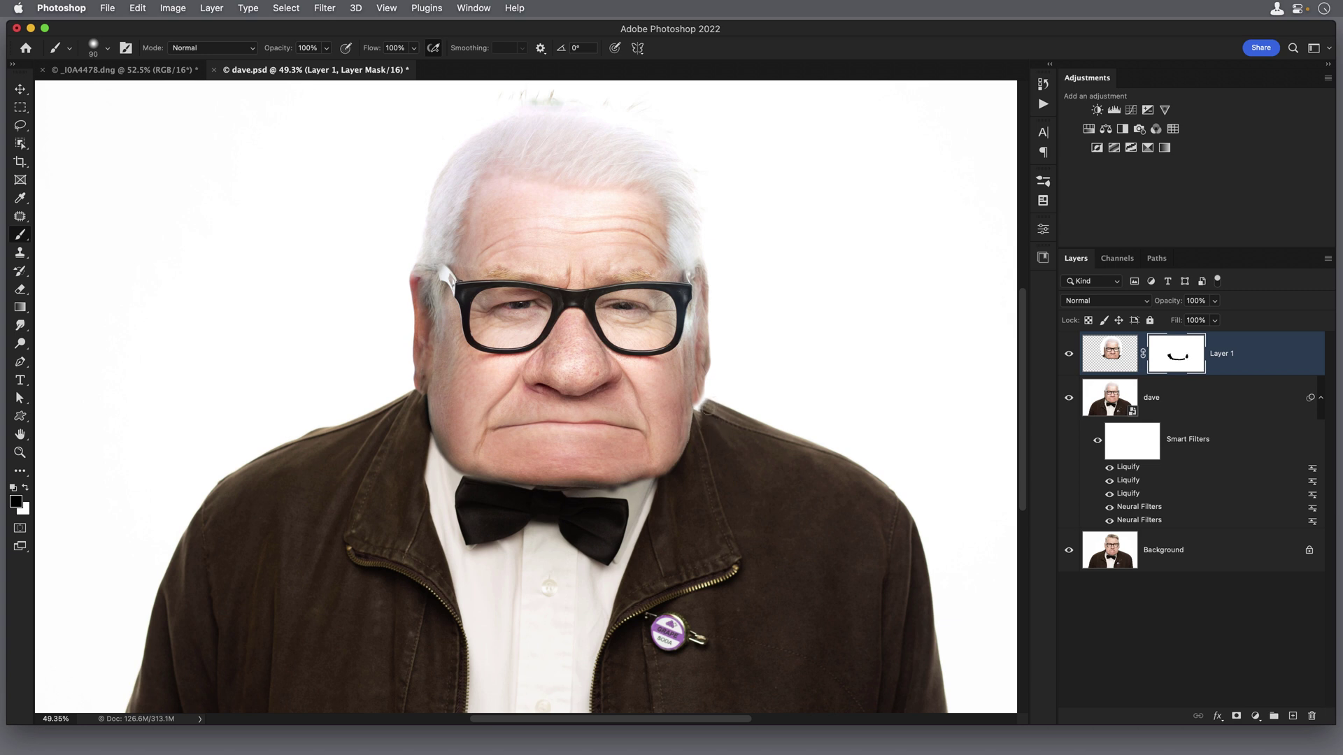
pyautogui.scroll(-2, 582, 207)
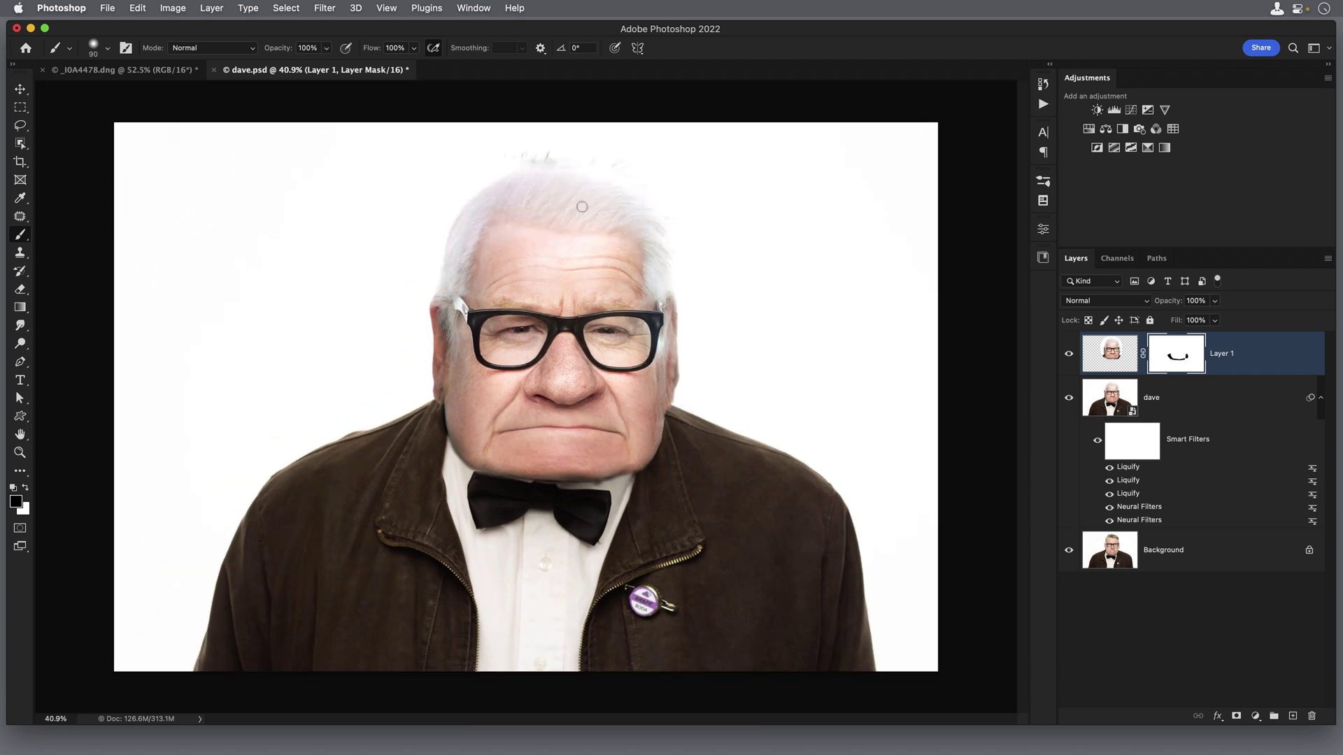
# Add an empty Layer 2 and compare the edit with the original Background photo.
pyautogui.click(1293, 717)
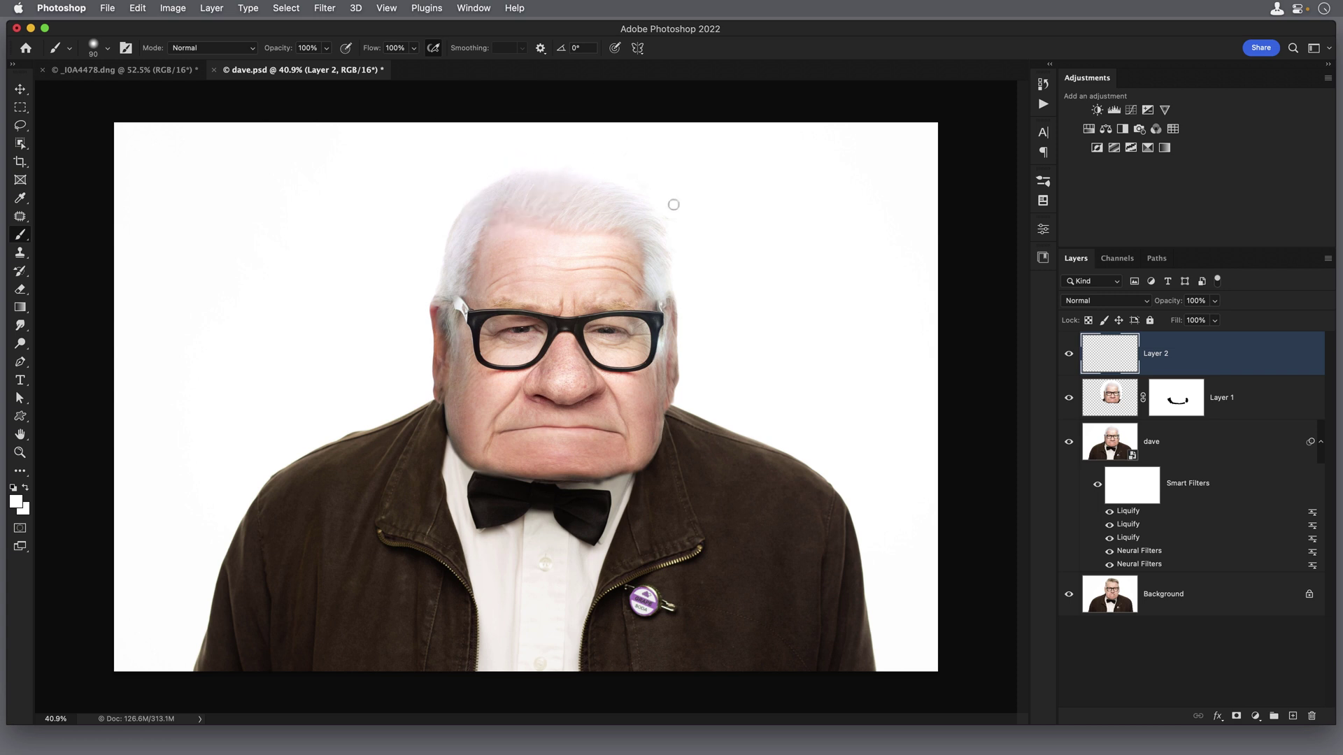
pyautogui.scroll(-2, 590, 341)
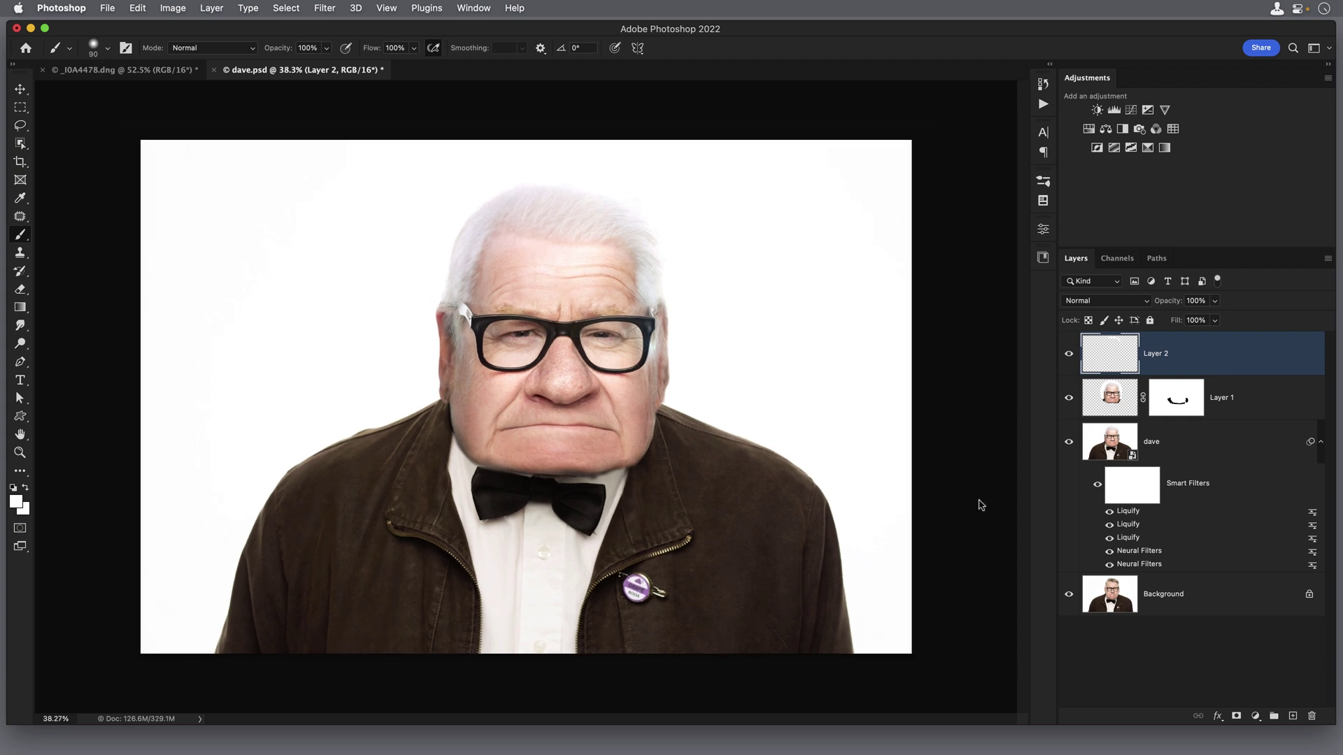
pyautogui.keyDown('alt'); pyautogui.click(1068, 602); pyautogui.keyUp('alt')
pyautogui.keyDown('alt'); pyautogui.click(1070, 609); pyautogui.keyUp('alt')
pyautogui.keyDown('alt'); pyautogui.click(1068, 602); pyautogui.keyUp('alt')
pyautogui.keyDown('alt'); pyautogui.click(1069, 601); pyautogui.keyUp('alt')
# In _I0A4478.dng, compare versions and leave only the original Background visible.
pyautogui.click(130, 72)
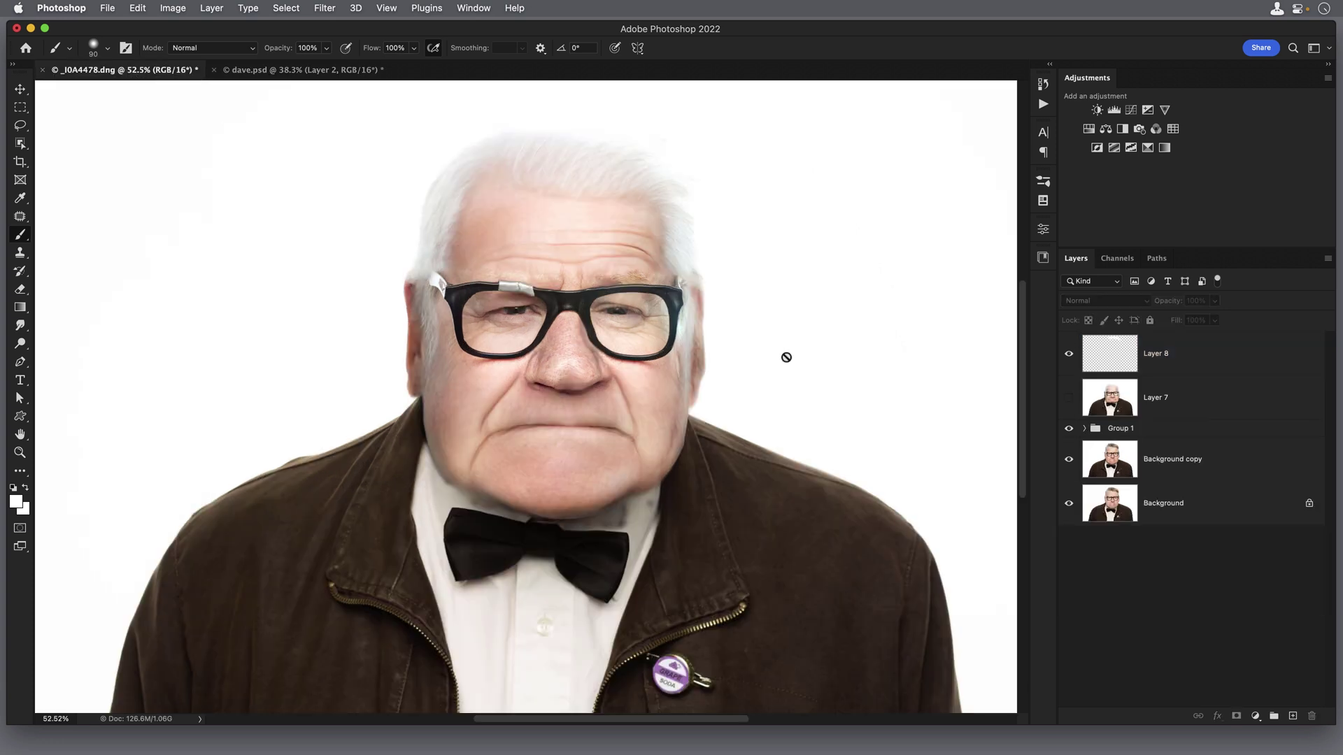
pyautogui.keyDown('alt'); pyautogui.click(1070, 516); pyautogui.keyUp('alt')
pyautogui.keyDown('alt'); pyautogui.click(1069, 517); pyautogui.keyUp('alt')
pyautogui.keyDown('alt'); pyautogui.click(1069, 517); pyautogui.keyUp('alt')
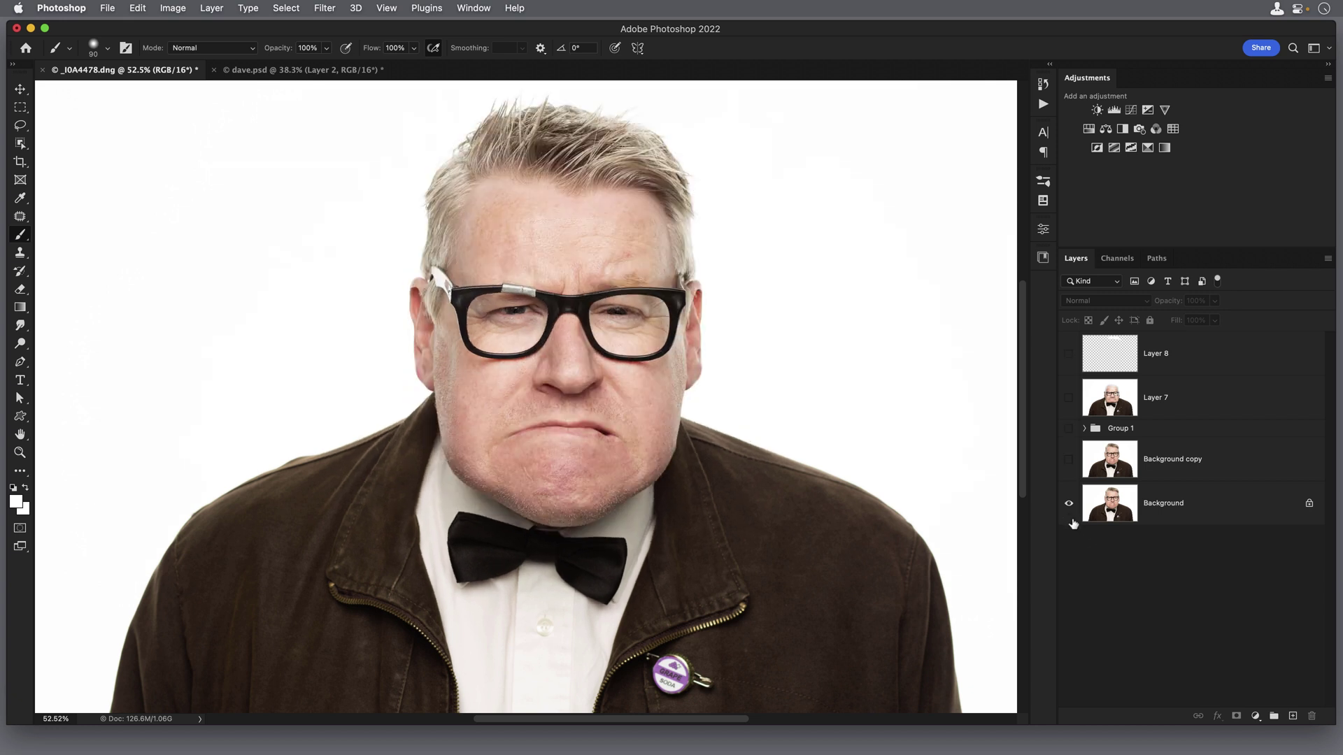